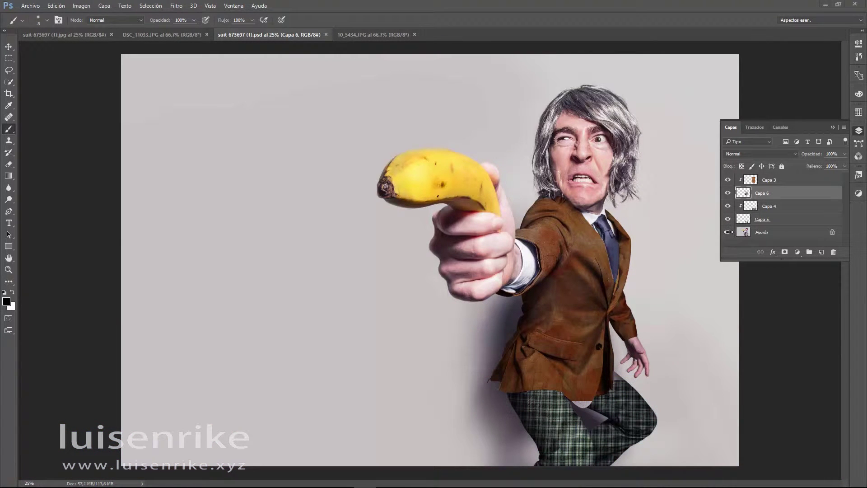
Isolate the Fondo layer to compare with the original, restore all layers, and move to the 10_5434.JPG image
{"action": "left_click", "coordinate": [728, 233], "text": "alt"}
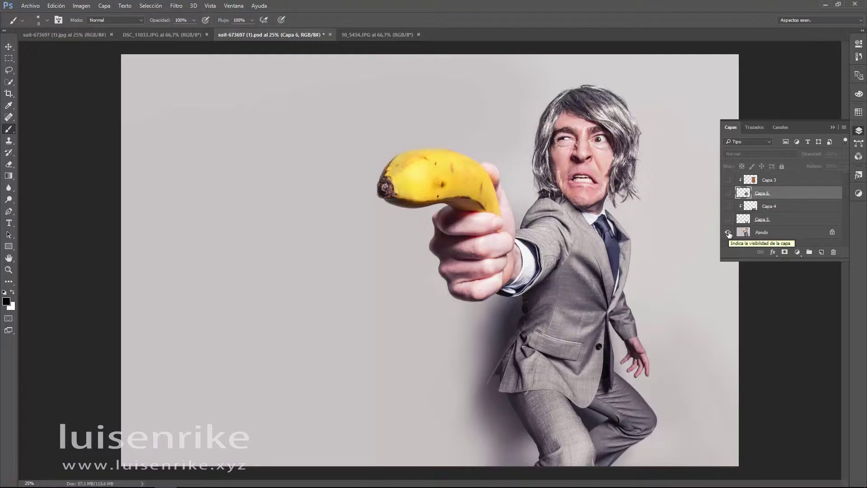
{"action": "left_click", "coordinate": [728, 233], "text": "alt"}
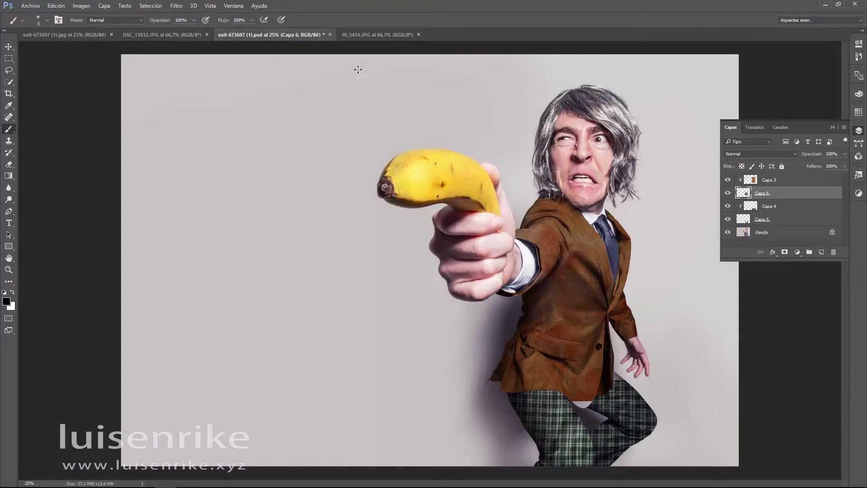
{"action": "left_click", "coordinate": [378, 33]}
View the DSC_11033.JPG orange texture, then bring up the suit-673697 (1).jpg photo
{"action": "left_click", "coordinate": [140, 34]}
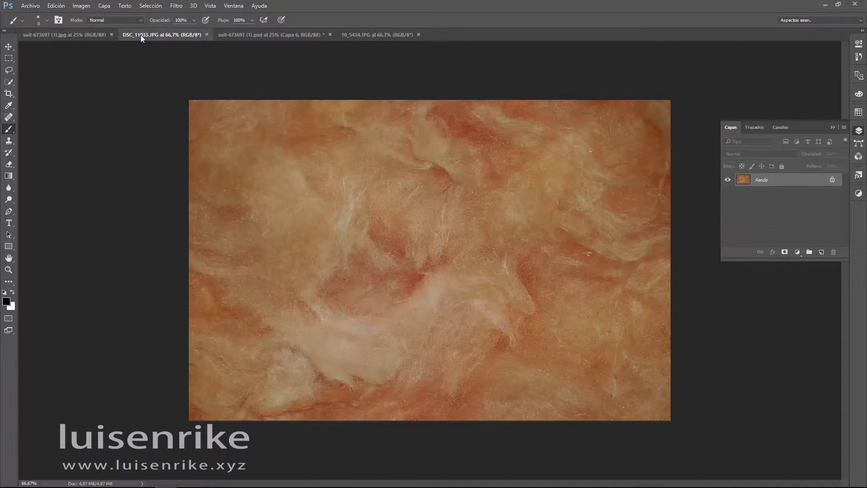
{"action": "left_click", "coordinate": [75, 36]}
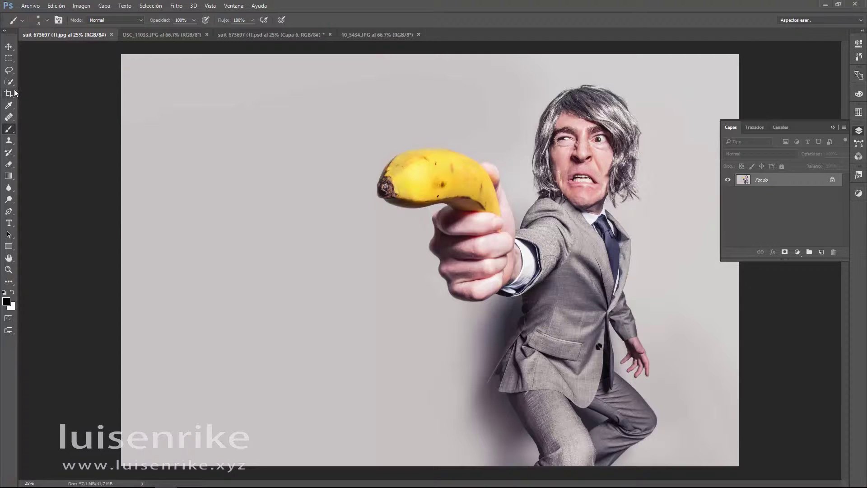
Paint a Quick Selection over the grey jacket, starting from the shoulder
{"action": "left_click_drag", "start_coordinate": [9, 81], "coordinate": [58, 86]}
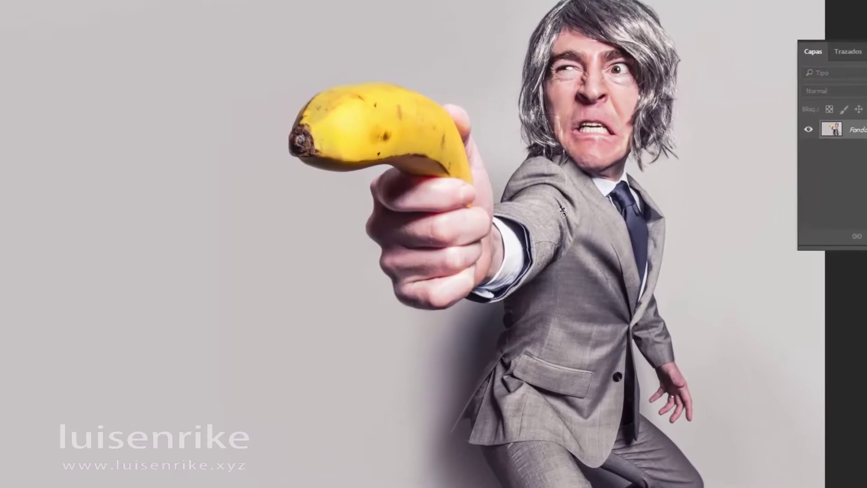
{"action": "mouse_move", "coordinate": [562, 206]}
{"action": "left_mouse_down"}
{"action": "mouse_move", "coordinate": [578, 242]}
{"action": "mouse_move", "coordinate": [577, 272]}
{"action": "mouse_move", "coordinate": [508, 212]}
{"action": "mouse_move", "coordinate": [650, 291]}
{"action": "mouse_move", "coordinate": [598, 424]}
{"action": "mouse_move", "coordinate": [506, 433]}
{"action": "mouse_move", "coordinate": [507, 350]}
{"action": "mouse_move", "coordinate": [456, 428]}
{"action": "mouse_move", "coordinate": [655, 347]}
{"action": "mouse_move", "coordinate": [631, 375]}
{"action": "mouse_move", "coordinate": [638, 433]}
{"action": "left_mouse_up"}
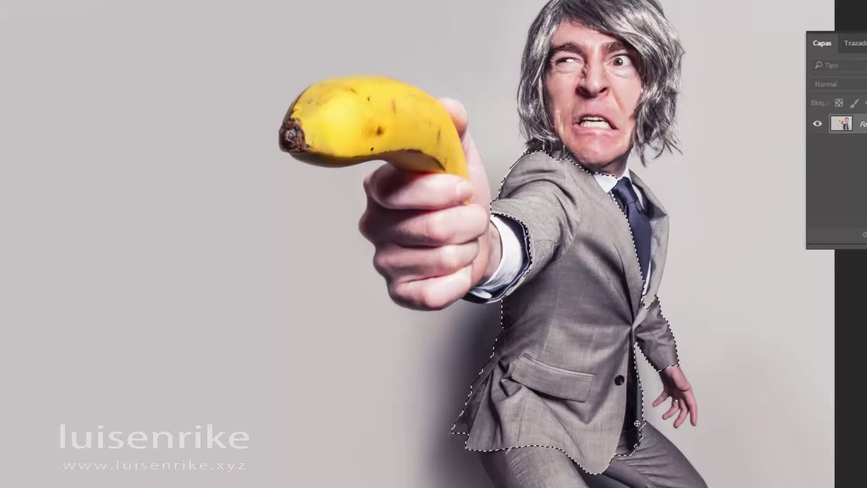
Subtract the trouser leg and tie from the jacket selection; add the lapel, sleeve edge and cuff
{"action": "left_click_drag", "start_coordinate": [639, 434], "coordinate": [659, 428]}
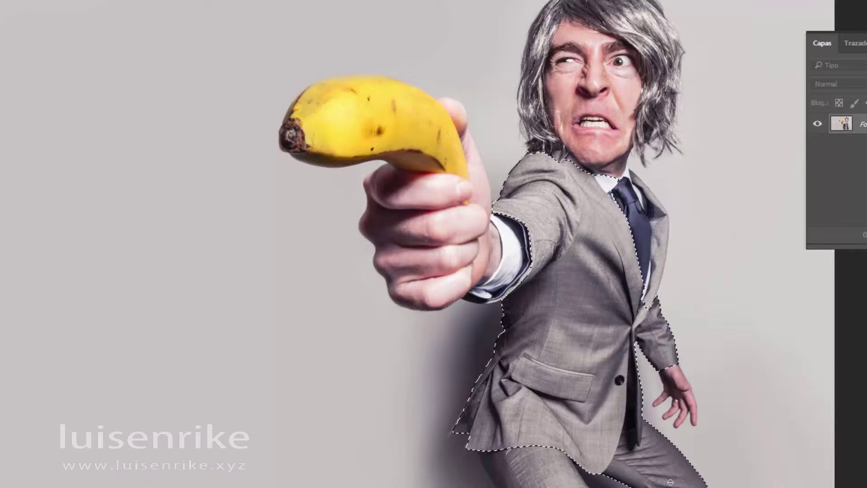
{"action": "left_click_drag", "start_coordinate": [670, 481], "coordinate": [678, 474]}
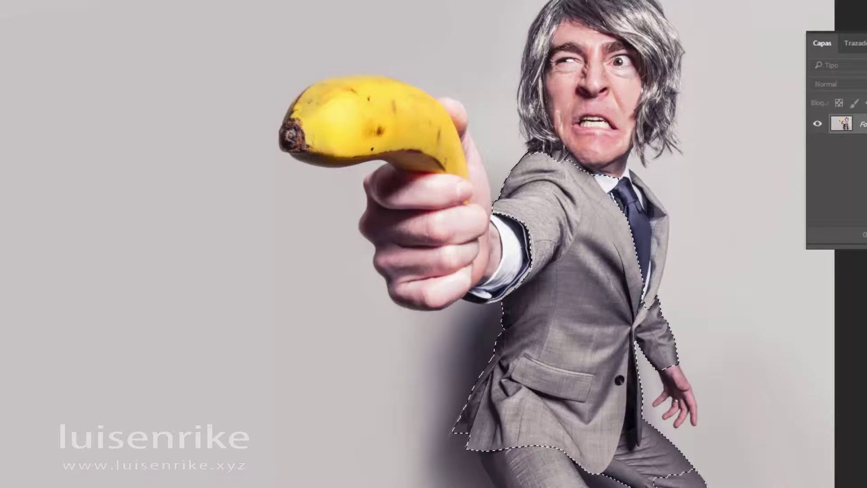
{"action": "mouse_move", "coordinate": [664, 461]}
{"action": "left_mouse_down"}
{"action": "mouse_move", "coordinate": [629, 451]}
{"action": "mouse_move", "coordinate": [656, 429]}
{"action": "mouse_move", "coordinate": [646, 431]}
{"action": "left_mouse_up"}
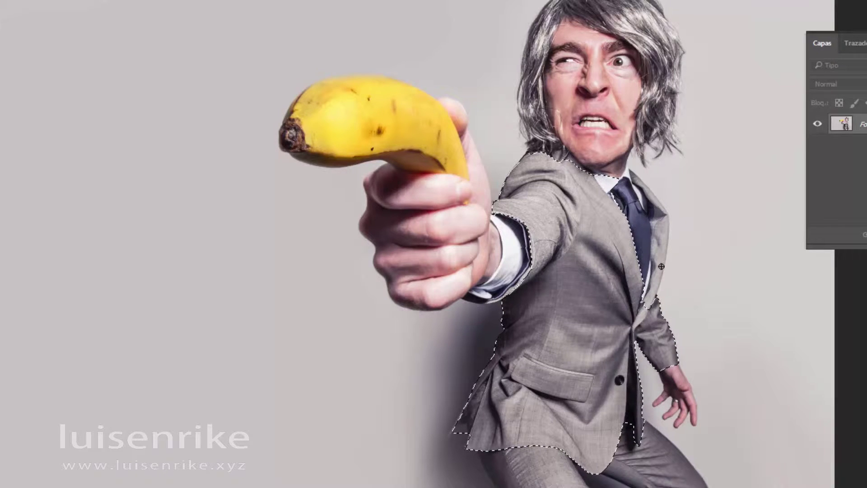
{"action": "mouse_move", "coordinate": [655, 255]}
{"action": "left_mouse_down"}
{"action": "mouse_move", "coordinate": [658, 231]}
{"action": "mouse_move", "coordinate": [633, 219]}
{"action": "mouse_move", "coordinate": [574, 165]}
{"action": "mouse_move", "coordinate": [634, 203]}
{"action": "mouse_move", "coordinate": [641, 225]}
{"action": "left_mouse_up"}
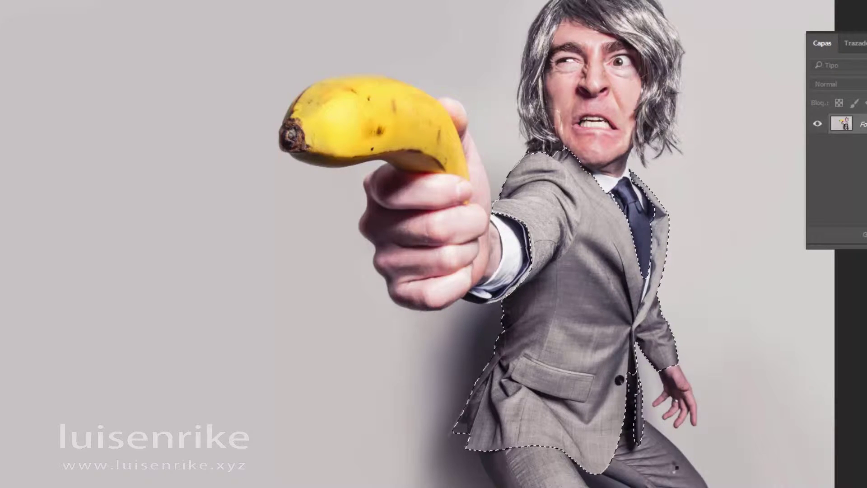
{"action": "left_click_drag", "start_coordinate": [629, 375], "coordinate": [641, 391]}
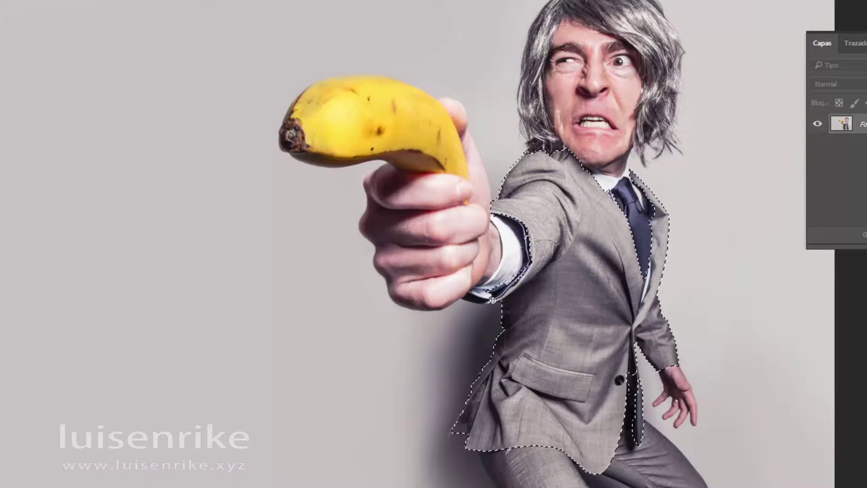
{"action": "mouse_move", "coordinate": [499, 297]}
{"action": "left_mouse_down"}
{"action": "mouse_move", "coordinate": [479, 301]}
{"action": "mouse_move", "coordinate": [490, 294]}
{"action": "left_mouse_up"}
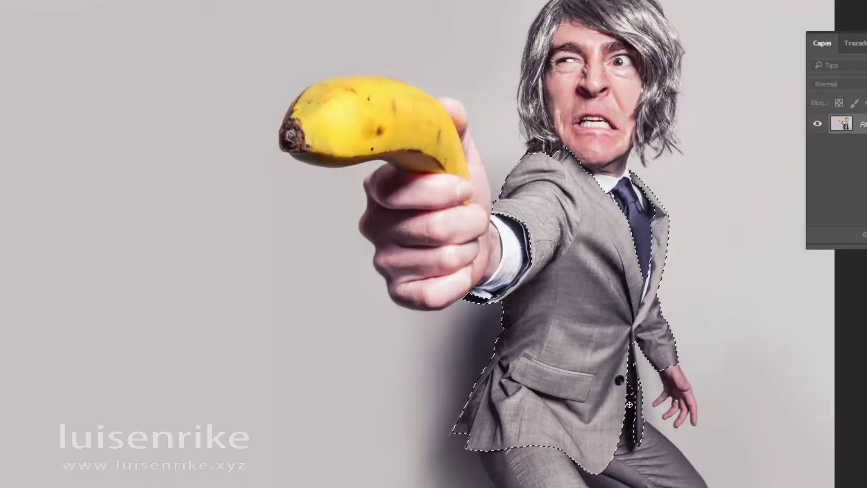
{"action": "left_click_drag", "start_coordinate": [630, 405], "coordinate": [631, 394]}
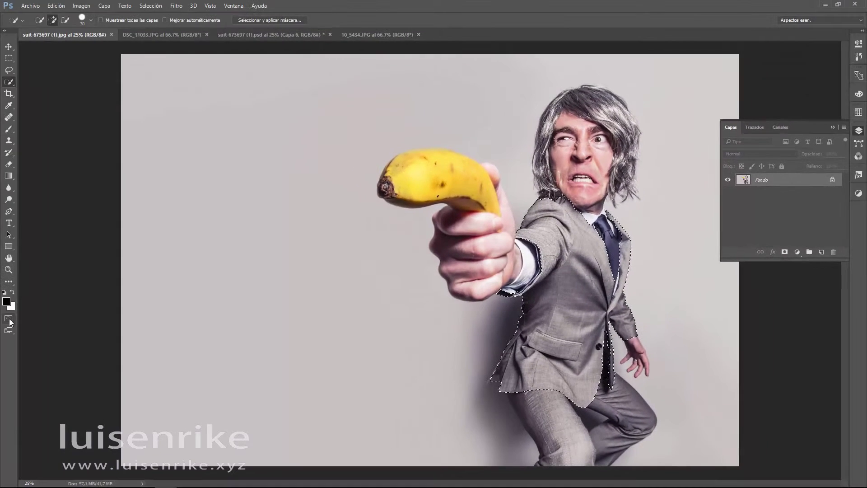
Set Quick Mask options to Áreas seleccionadas so the jacket shows as a red overlay
{"action": "left_click", "coordinate": [9, 319]}
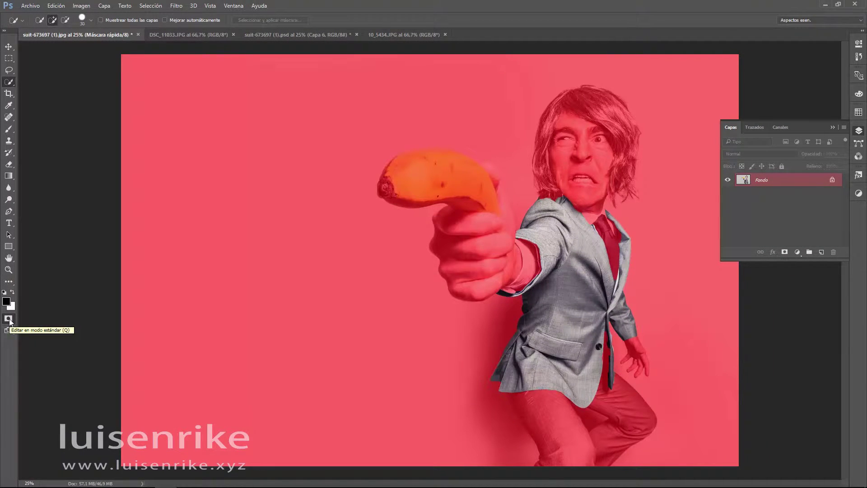
{"action": "double_click", "coordinate": [9, 320]}
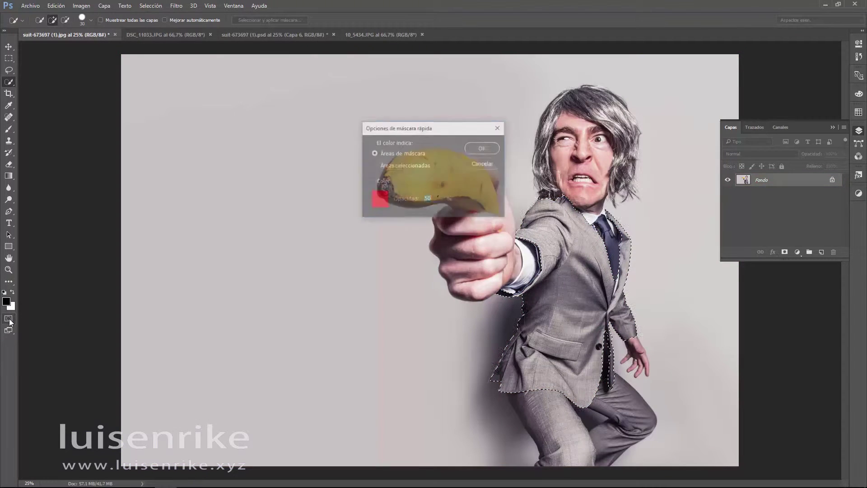
{"action": "left_click", "coordinate": [406, 165]}
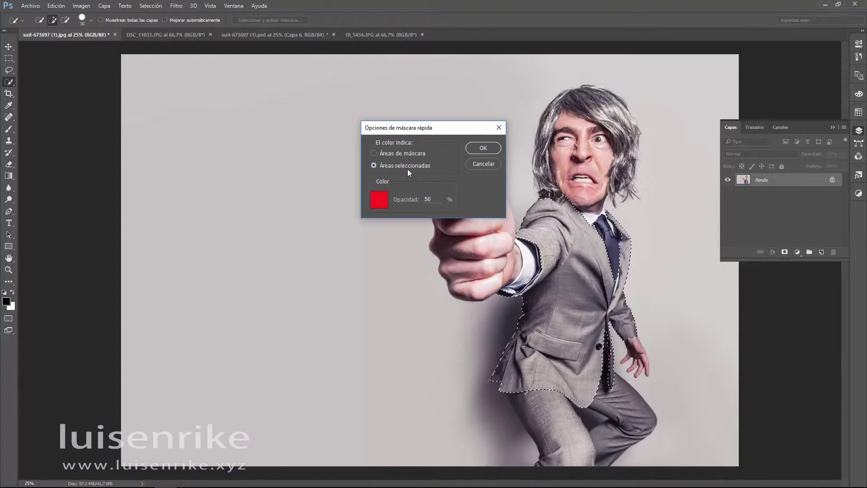
{"action": "left_click", "coordinate": [485, 147]}
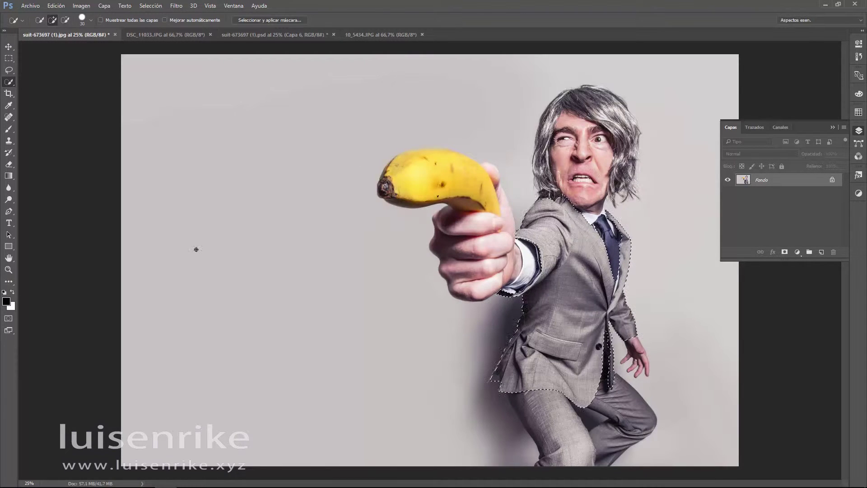
{"action": "left_click", "coordinate": [8, 318]}
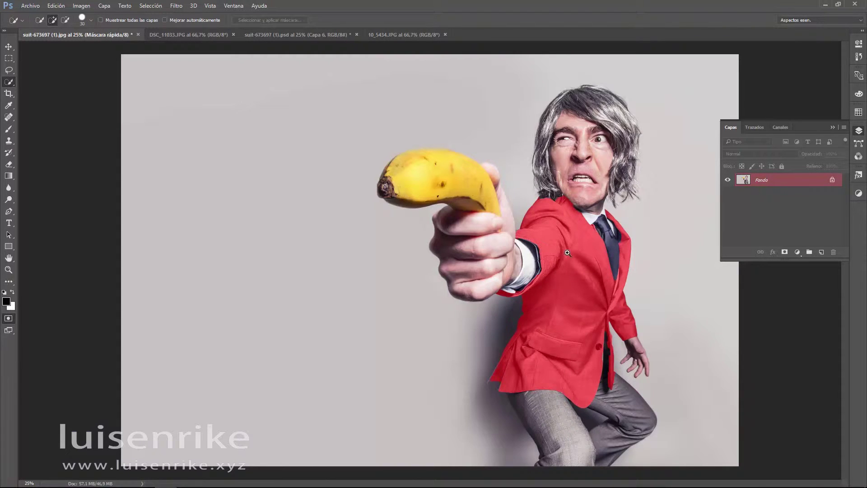
Zoom in and clean the quick mask along the jacket sleeve edge with a smaller brush
{"action": "left_click_drag", "start_coordinate": [567, 253], "coordinate": [596, 254]}
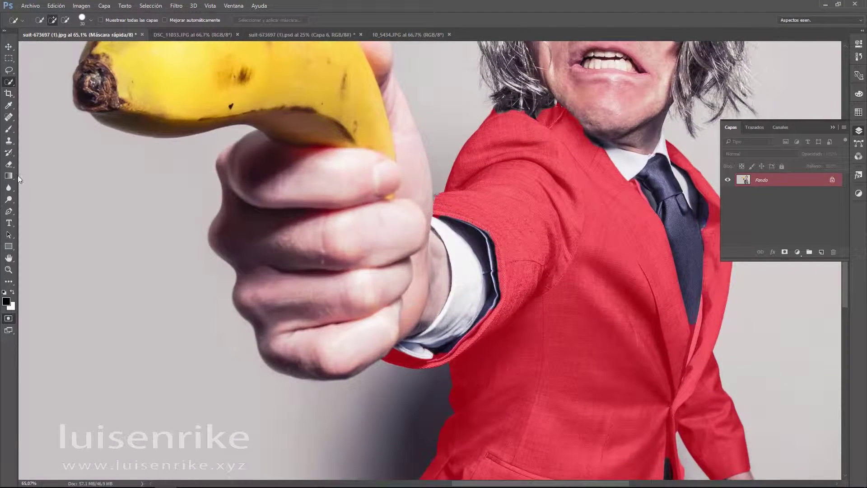
{"action": "left_click", "coordinate": [9, 129]}
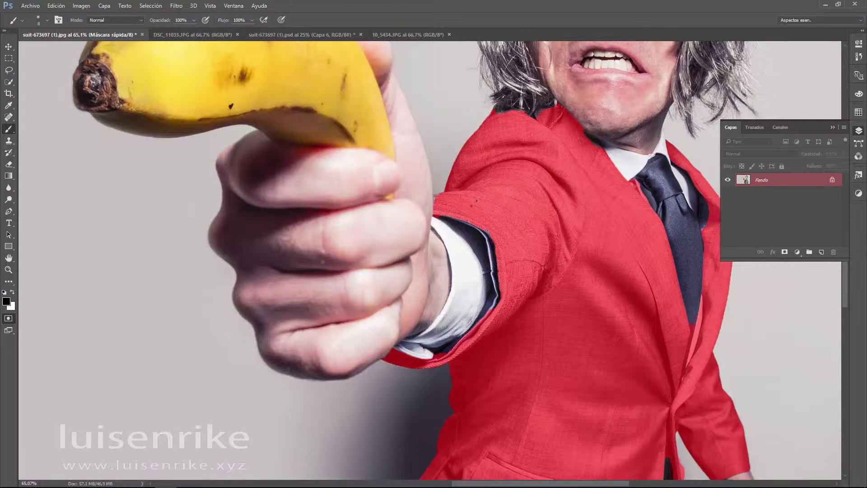
{"action": "key", "text": "bracketleft"}
{"action": "key", "text": "x"}
{"action": "key", "text": "x"}
{"action": "key", "text": "x"}
{"action": "left_click_drag", "start_coordinate": [454, 347], "coordinate": [437, 356]}
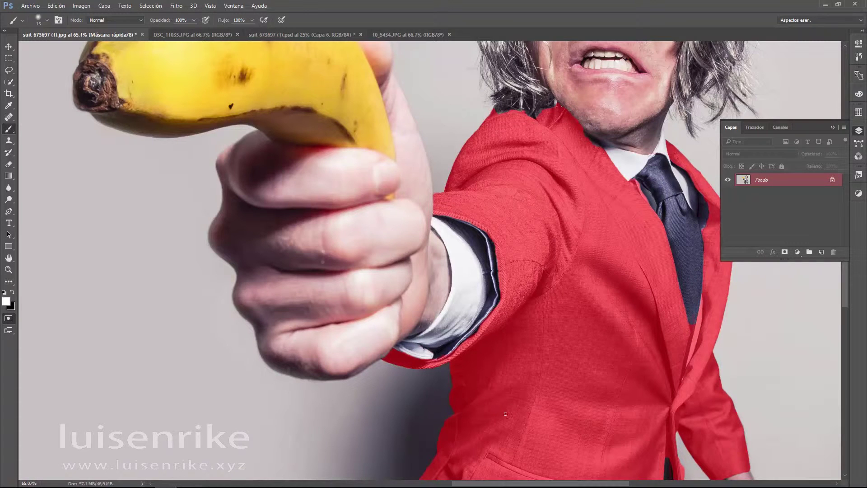
{"action": "scroll", "coordinate": [505, 414], "scroll_direction": "down", "scroll_amount": 2}
{"action": "scroll", "coordinate": [494, 376], "scroll_direction": "down", "scroll_amount": 2}
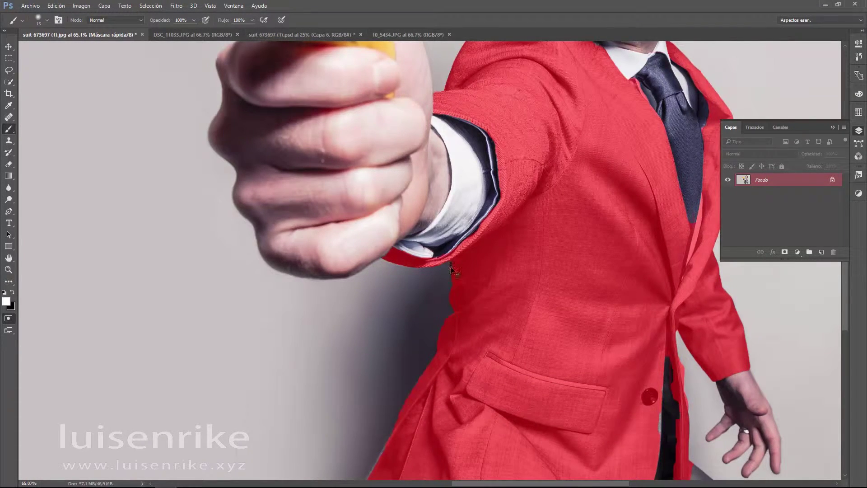
{"action": "key", "text": "x"}
{"action": "scroll", "coordinate": [420, 321], "scroll_direction": "down", "scroll_amount": 3}
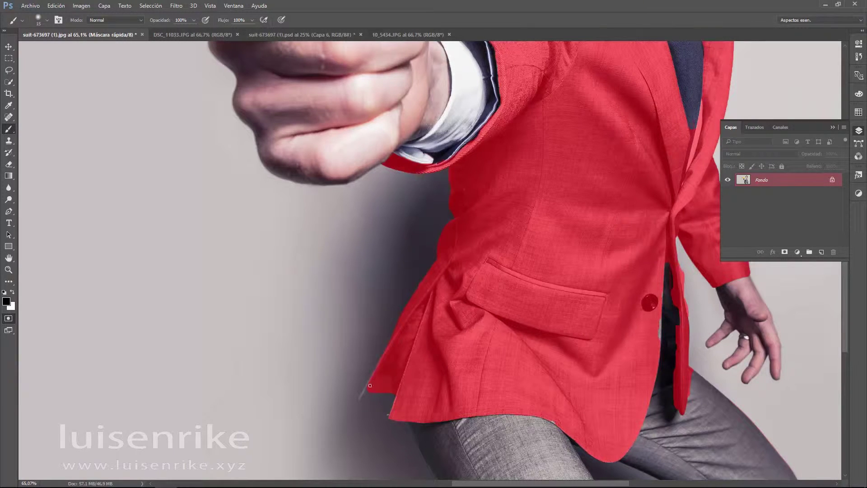
Touch up the mask at the jacket's lower-left tip, then convert Quick Mask back to a selection
{"action": "left_click_drag", "start_coordinate": [369, 376], "coordinate": [391, 397]}
{"action": "key", "text": "ctrl+z"}
{"action": "key", "text": "bracketleft"}
{"action": "key", "text": "bracketleft"}
{"action": "key", "text": "x"}
{"action": "key", "text": "bracketright"}
{"action": "key", "text": "bracketright"}
{"action": "key", "text": "bracketright"}
{"action": "left_click_drag", "start_coordinate": [369, 391], "coordinate": [375, 388]}
{"action": "left_click_drag", "start_coordinate": [375, 391], "coordinate": [379, 390]}
{"action": "key", "text": "bracketleft"}
{"action": "key", "text": "q"}
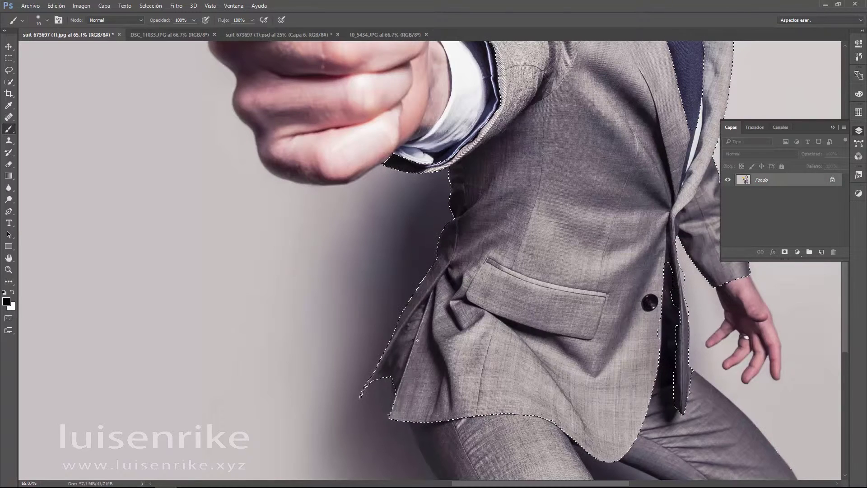
Return to Quick Mask and erase the red overlay from the dark gap in the side slit
{"action": "key", "text": "q"}
{"action": "key", "text": "x"}
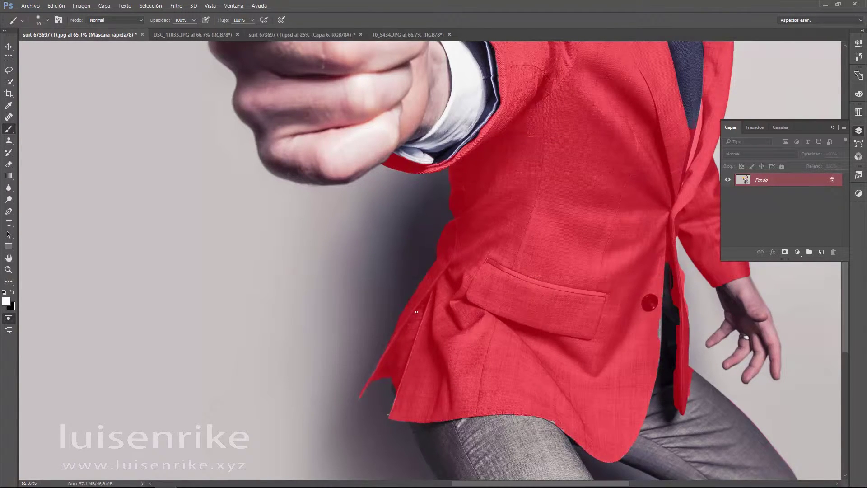
{"action": "left_click_drag", "start_coordinate": [406, 327], "coordinate": [399, 337]}
{"action": "mouse_move", "coordinate": [406, 356]}
{"action": "left_mouse_down"}
{"action": "mouse_move", "coordinate": [382, 399]}
{"action": "mouse_move", "coordinate": [383, 375]}
{"action": "mouse_move", "coordinate": [417, 315]}
{"action": "mouse_move", "coordinate": [392, 356]}
{"action": "mouse_move", "coordinate": [383, 380]}
{"action": "mouse_move", "coordinate": [407, 346]}
{"action": "mouse_move", "coordinate": [389, 393]}
{"action": "mouse_move", "coordinate": [413, 318]}
{"action": "mouse_move", "coordinate": [383, 389]}
{"action": "mouse_move", "coordinate": [391, 383]}
{"action": "left_mouse_up"}
{"action": "key", "text": "bracketright"}
{"action": "key", "text": "bracketright"}
{"action": "key", "text": "bracketright"}
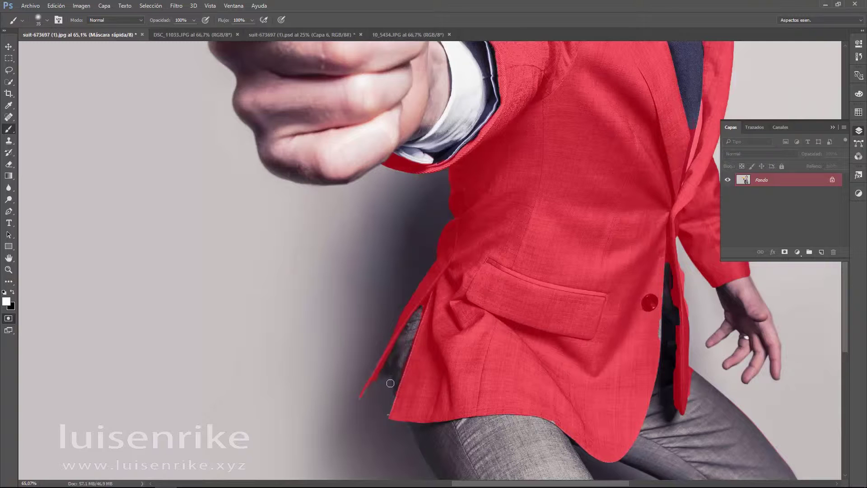
{"action": "scroll", "coordinate": [420, 345], "scroll_direction": "down", "scroll_amount": 1}
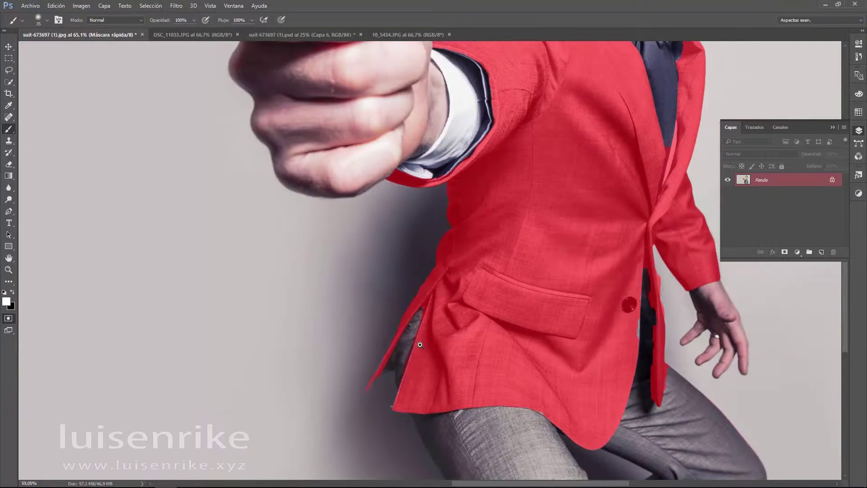
{"action": "scroll", "coordinate": [420, 345], "scroll_direction": "up", "scroll_amount": 2}
{"action": "scroll", "coordinate": [434, 357], "scroll_direction": "up", "scroll_amount": 3}
{"action": "scroll", "coordinate": [449, 379], "scroll_direction": "up", "scroll_amount": 4}
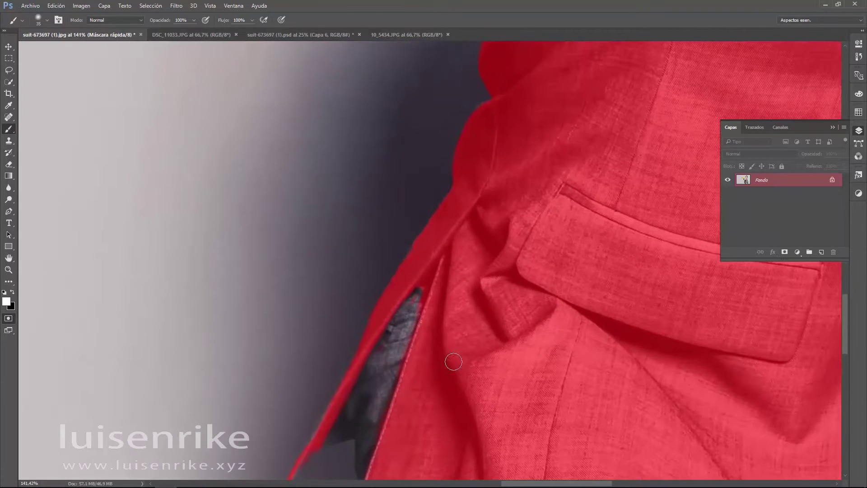
With a smaller brush, clear the mask along the slit's upper edge and top
{"action": "key", "text": "bracketleft"}
{"action": "key", "text": "bracketleft"}
{"action": "key", "text": "bracketleft"}
{"action": "mouse_move", "coordinate": [419, 289]}
{"action": "left_mouse_down"}
{"action": "mouse_move", "coordinate": [434, 265]}
{"action": "mouse_move", "coordinate": [420, 302]}
{"action": "left_mouse_up"}
{"action": "left_click_drag", "start_coordinate": [431, 267], "coordinate": [419, 285]}
{"action": "left_click", "coordinate": [432, 264]}
{"action": "scroll", "coordinate": [334, 445], "scroll_direction": "down", "scroll_amount": 2}
{"action": "scroll", "coordinate": [339, 438], "scroll_direction": "down", "scroll_amount": 3}
{"action": "scroll", "coordinate": [337, 407], "scroll_direction": "down", "scroll_amount": 3}
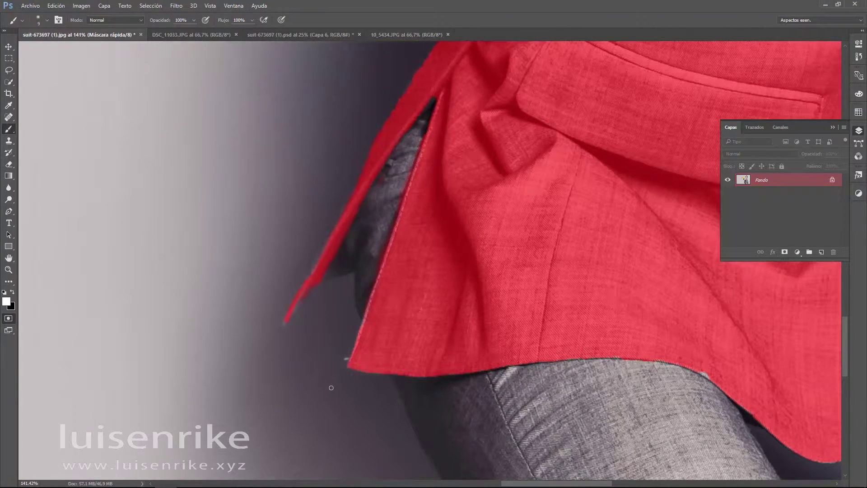
{"action": "scroll", "coordinate": [326, 337], "scroll_direction": "down", "scroll_amount": 2}
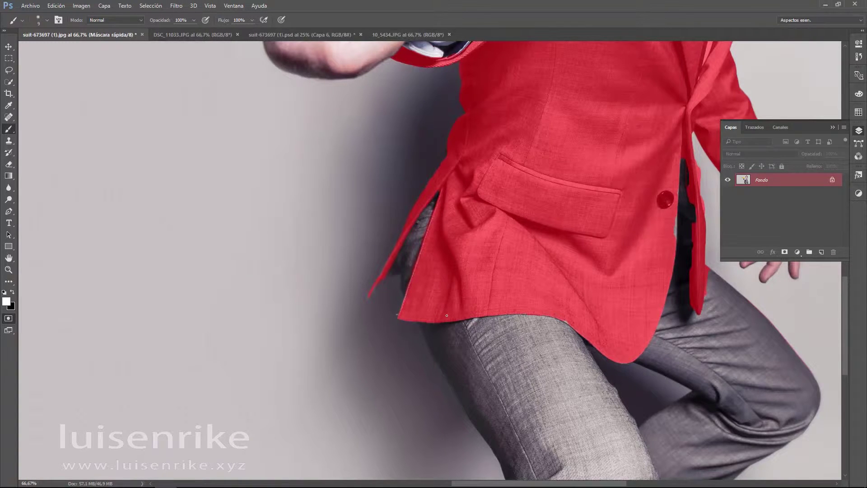
Extend the red mask over the gaps beside the button and jacket flap
{"action": "key", "text": "bracketright"}
{"action": "key", "text": "bracketright"}
{"action": "key", "text": "x"}
{"action": "key", "text": "x"}
{"action": "key", "text": "x"}
{"action": "mouse_move", "coordinate": [697, 220]}
{"action": "left_mouse_down"}
{"action": "mouse_move", "coordinate": [682, 166]}
{"action": "mouse_move", "coordinate": [679, 191]}
{"action": "mouse_move", "coordinate": [693, 222]}
{"action": "left_mouse_up"}
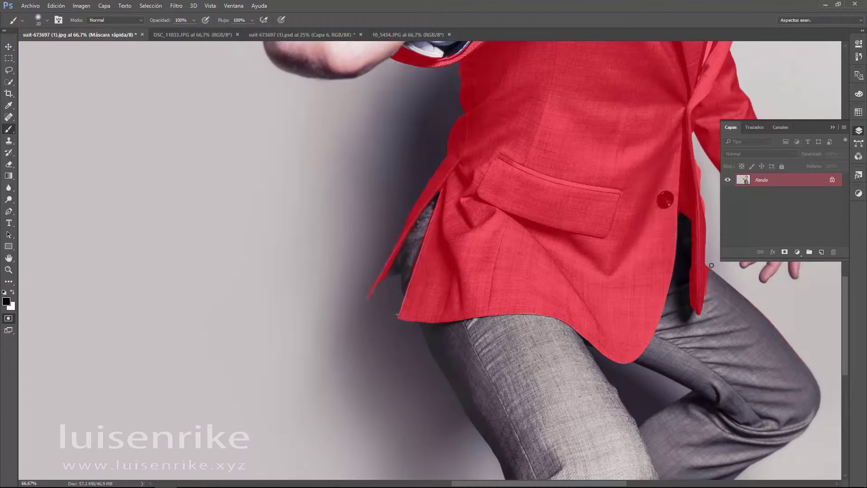
{"action": "key", "text": "x"}
{"action": "key", "text": "x"}
{"action": "mouse_move", "coordinate": [691, 248]}
{"action": "left_mouse_down"}
{"action": "mouse_move", "coordinate": [681, 223]}
{"action": "mouse_move", "coordinate": [681, 239]}
{"action": "mouse_move", "coordinate": [689, 222]}
{"action": "left_mouse_up"}
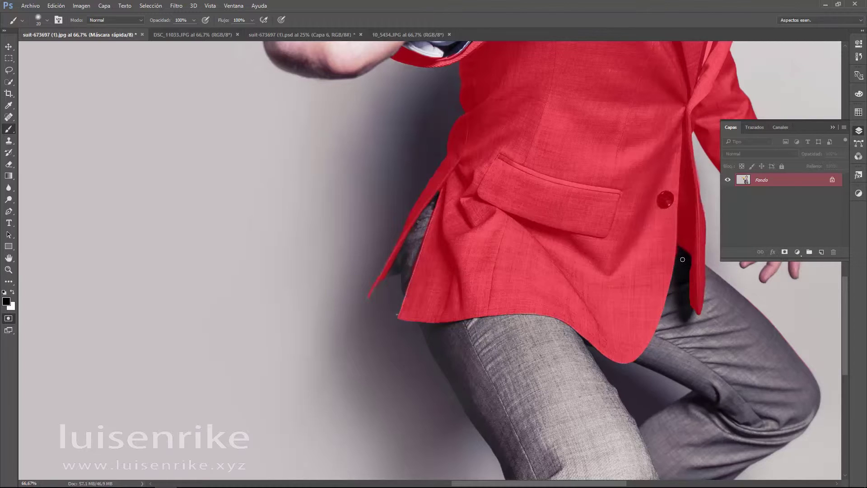
{"action": "key", "text": "x"}
Collapse the layers list, pan to the fist and tie, and refine the collar mask with a smaller brush
{"action": "left_click", "coordinate": [733, 127]}
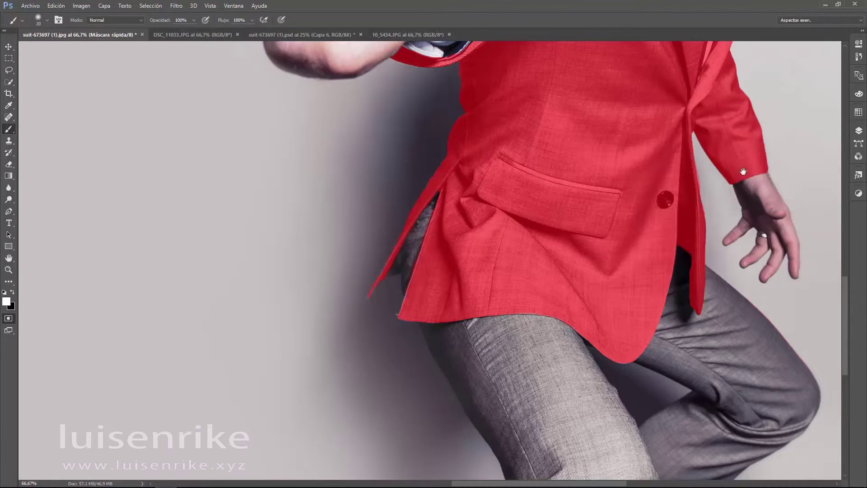
{"action": "mouse_move", "coordinate": [682, 114]}
{"action": "left_mouse_down"}
{"action": "mouse_move", "coordinate": [629, 309]}
{"action": "mouse_move", "coordinate": [600, 373]}
{"action": "left_mouse_up"}
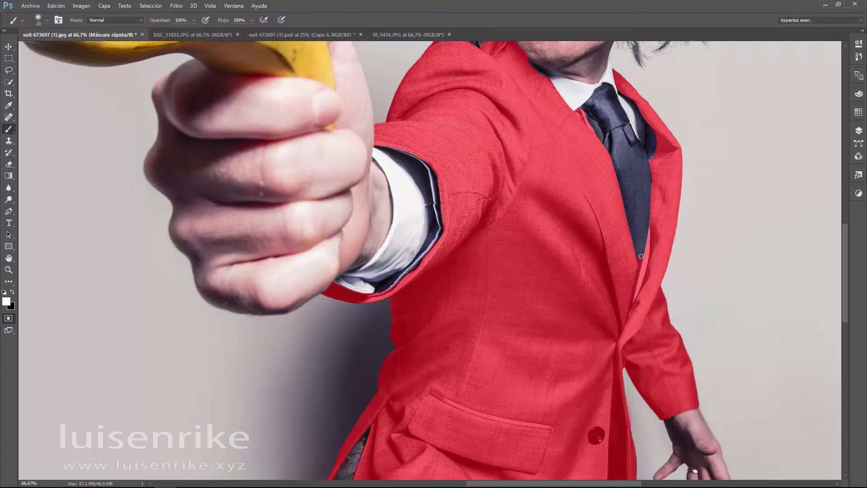
{"action": "key", "text": "bracketleft"}
{"action": "key", "text": "x"}
{"action": "scroll", "coordinate": [621, 334], "scroll_direction": "up", "scroll_amount": 1}
{"action": "scroll", "coordinate": [641, 262], "scroll_direction": "up", "scroll_amount": 1}
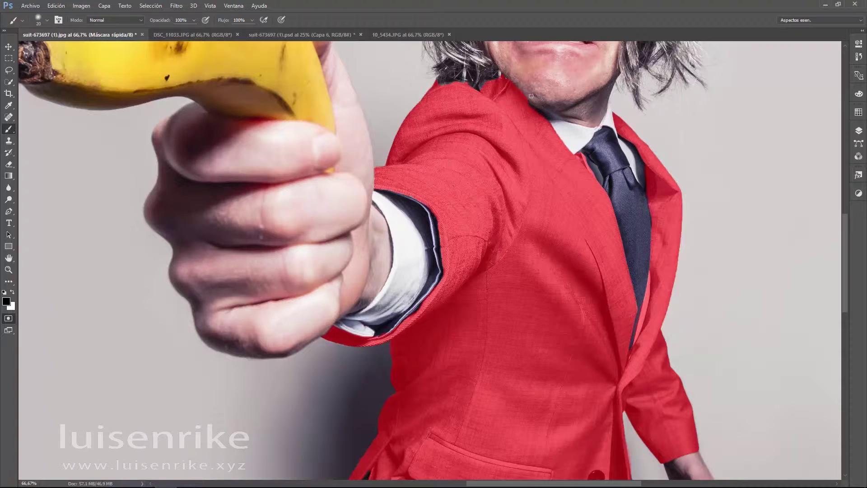
{"action": "key", "text": "x"}
{"action": "key", "text": "x"}
Convert the red mask into an active jacket selection and reopen the Layers panel
{"action": "scroll", "coordinate": [571, 266], "scroll_direction": "down", "scroll_amount": 1}
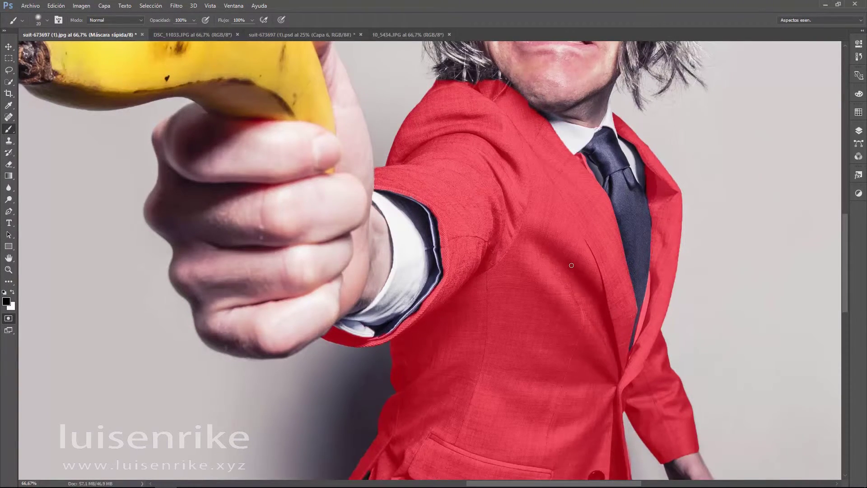
{"action": "scroll", "coordinate": [571, 265], "scroll_direction": "down", "scroll_amount": 1}
{"action": "scroll", "coordinate": [572, 265], "scroll_direction": "down", "scroll_amount": 1}
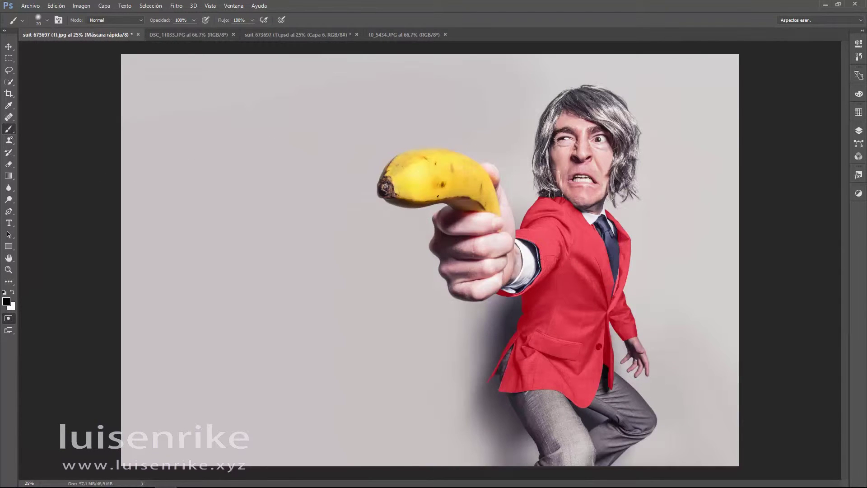
{"action": "key", "text": "q"}
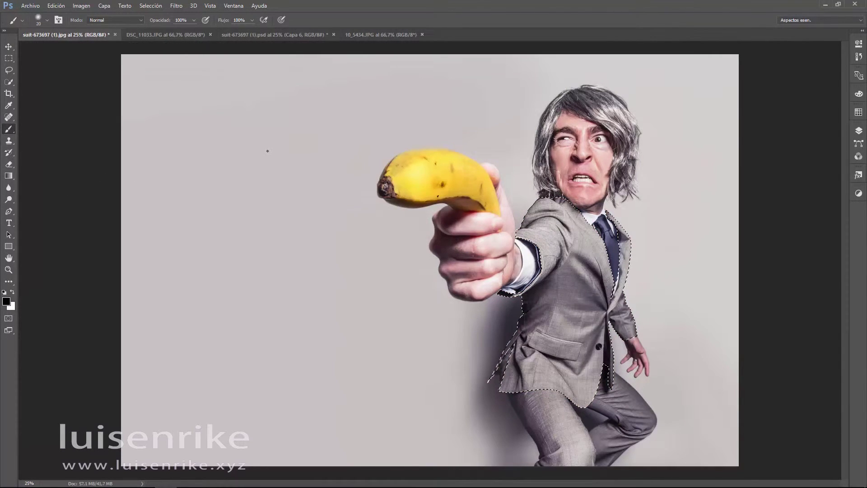
{"action": "left_click", "coordinate": [859, 132]}
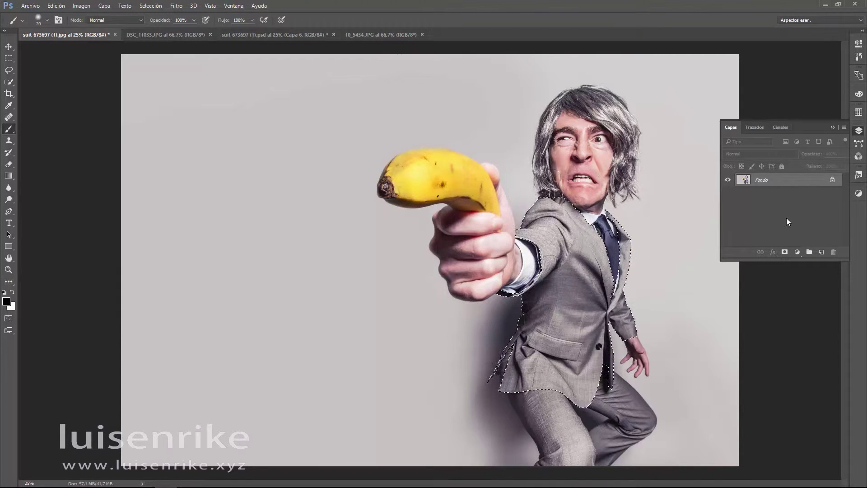
{"action": "left_click", "coordinate": [8, 82]}
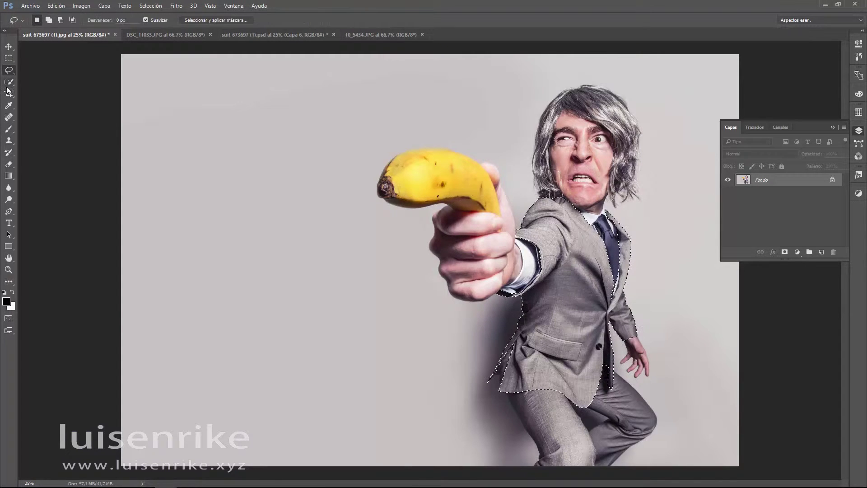
Copy the selected jacket onto new layer Capa 1, verify it by toggling Fondo, and bring up DSC_11033.JPG
{"action": "left_click", "coordinate": [9, 59]}
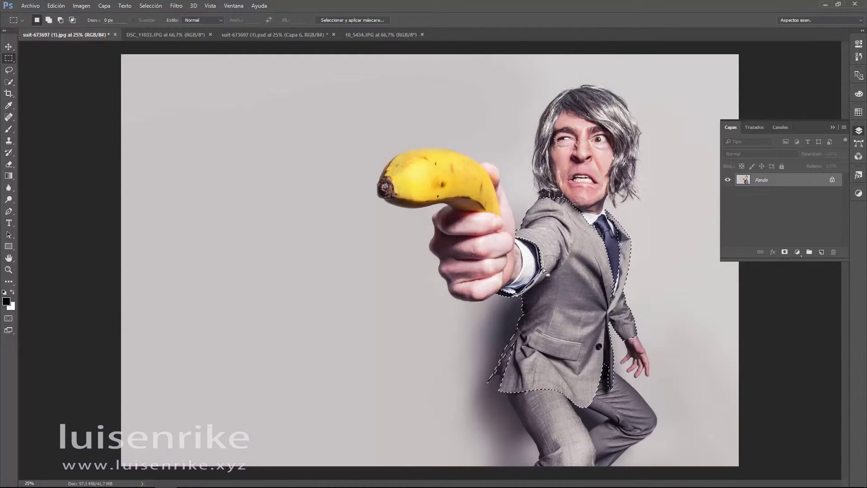
{"action": "right_click", "coordinate": [564, 254]}
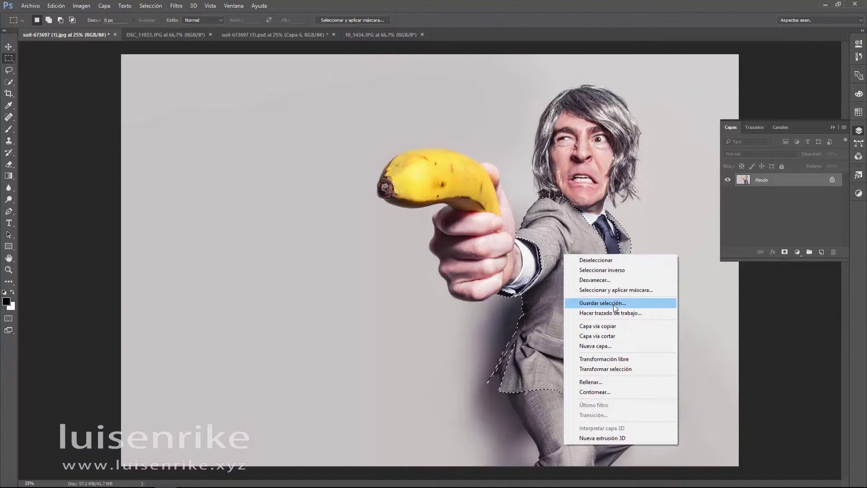
{"action": "left_click", "coordinate": [620, 325]}
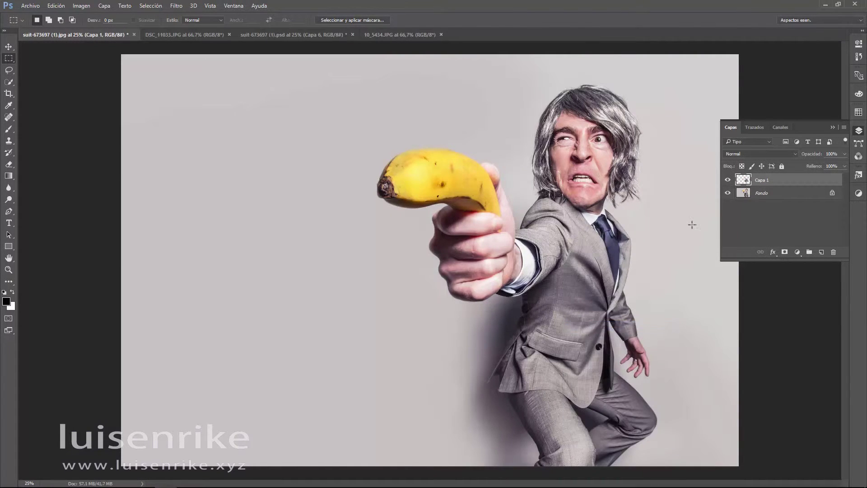
{"action": "left_click", "coordinate": [728, 194]}
{"action": "left_click", "coordinate": [728, 194]}
{"action": "left_click", "coordinate": [217, 35]}
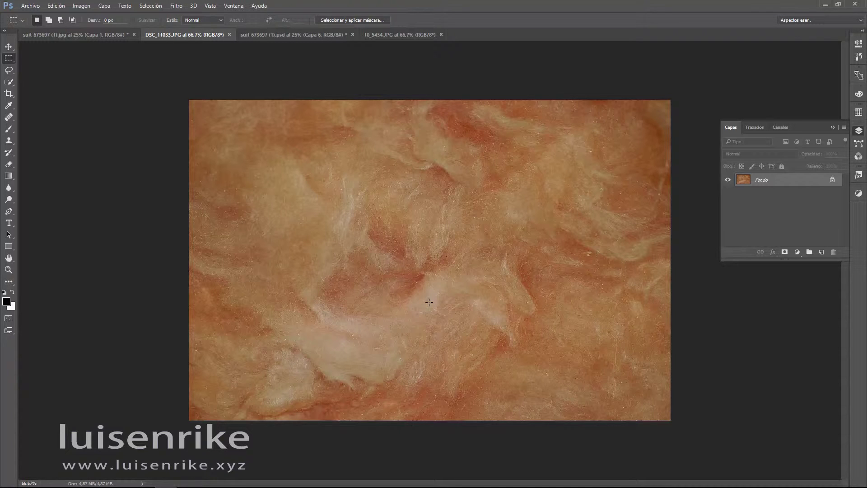
Select all of the orange texture and paste it into the banana-man image as a new layer
{"action": "key", "text": "ctrl+a"}
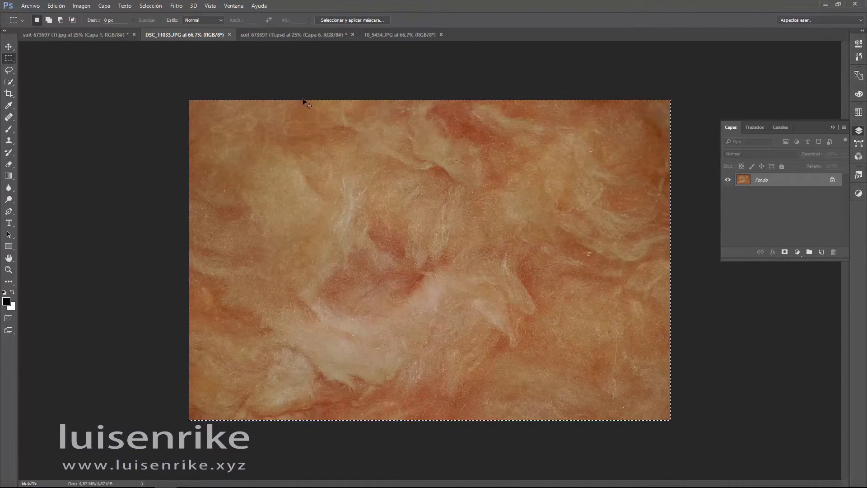
{"action": "left_click", "coordinate": [65, 34]}
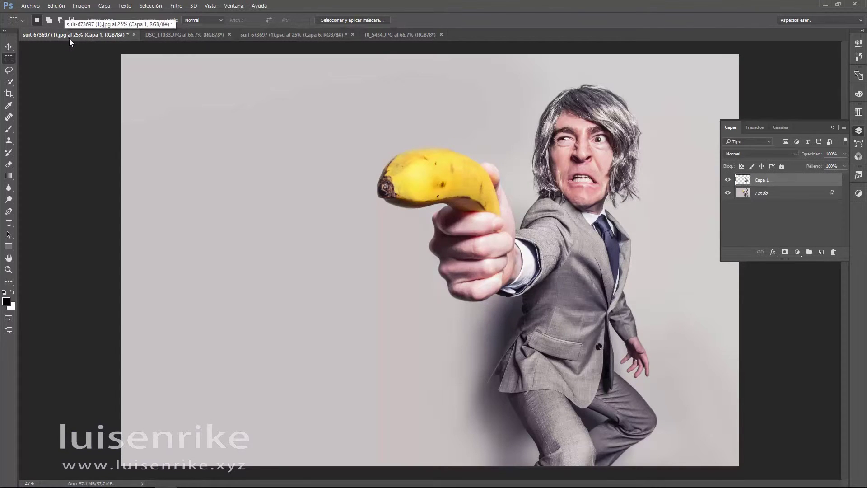
{"action": "key", "text": "ctrl+v"}
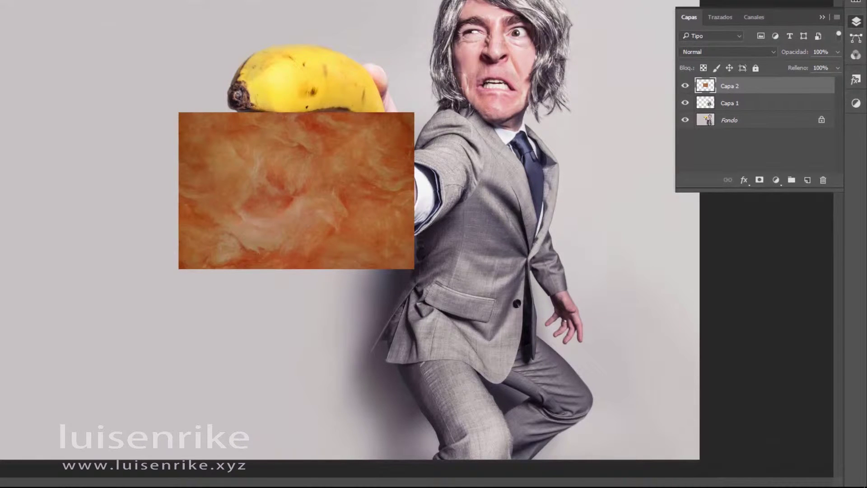
Rotate the pasted texture 90° and move and stretch it to cover the jacket
{"action": "key", "text": "ctrl+t"}
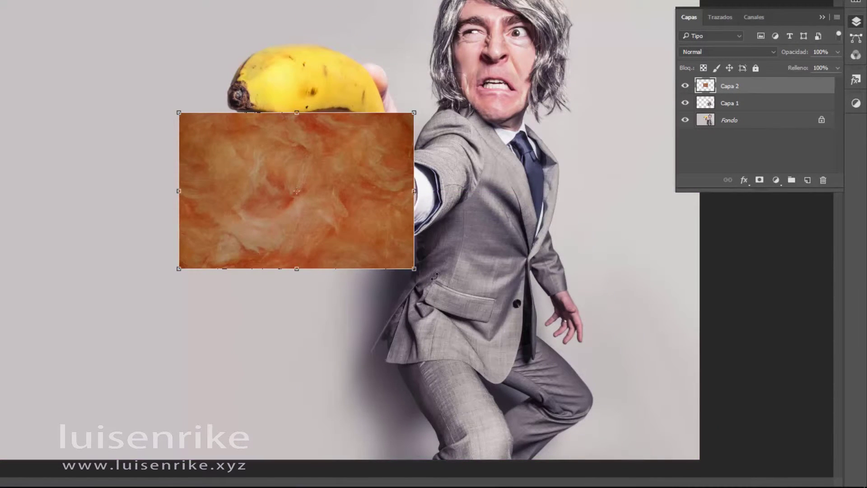
{"action": "left_click_drag", "start_coordinate": [433, 276], "coordinate": [176, 384]}
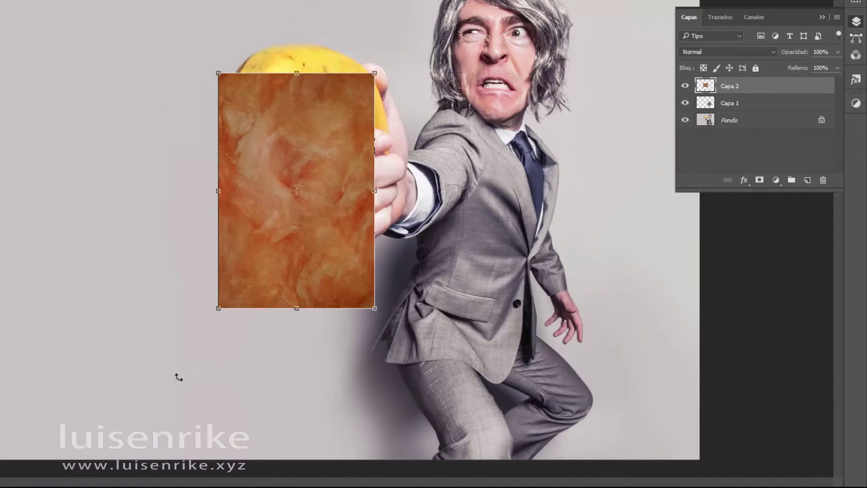
{"action": "left_click_drag", "start_coordinate": [251, 158], "coordinate": [429, 170]}
{"action": "left_click_drag", "start_coordinate": [539, 339], "coordinate": [592, 383]}
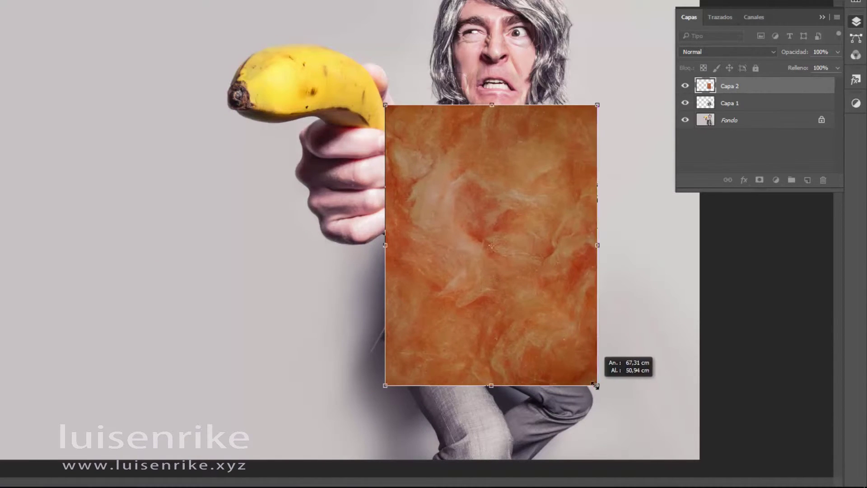
{"action": "left_click_drag", "start_coordinate": [384, 248], "coordinate": [360, 247]}
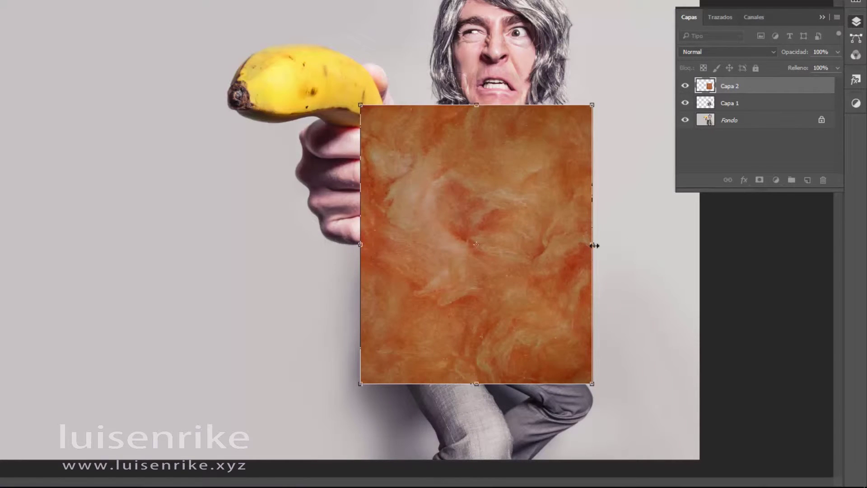
{"action": "left_click_drag", "start_coordinate": [592, 244], "coordinate": [600, 244]}
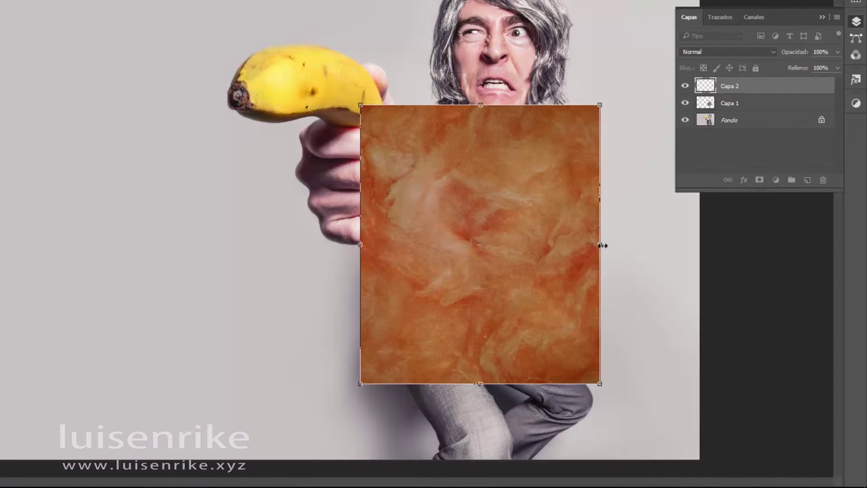
{"action": "left_click", "coordinate": [764, 51]}
Set Capa 2 to Multiplicar, commit the transform, and clip it to the jacket layer Capa 1
{"action": "left_click", "coordinate": [757, 88]}
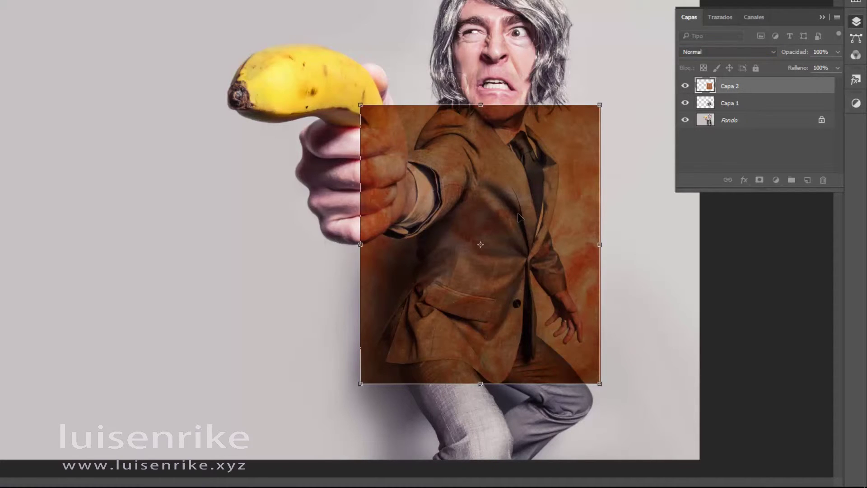
{"action": "key", "text": "Return"}
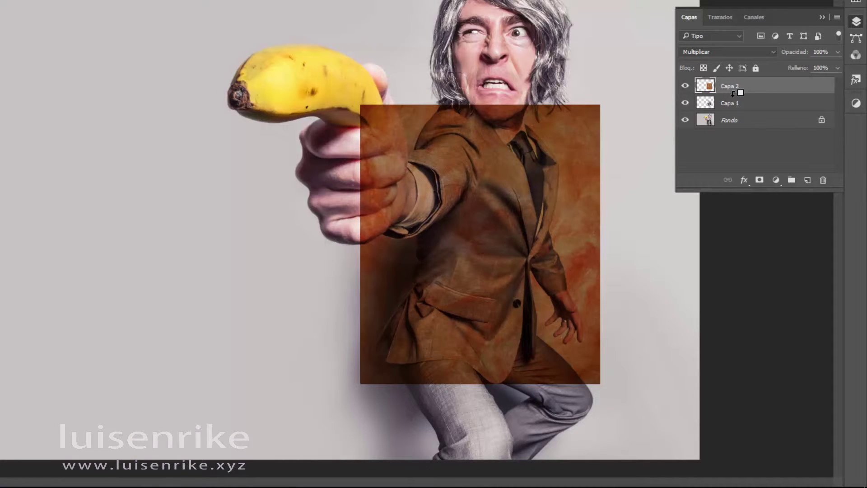
{"action": "left_click", "coordinate": [732, 93], "text": "alt"}
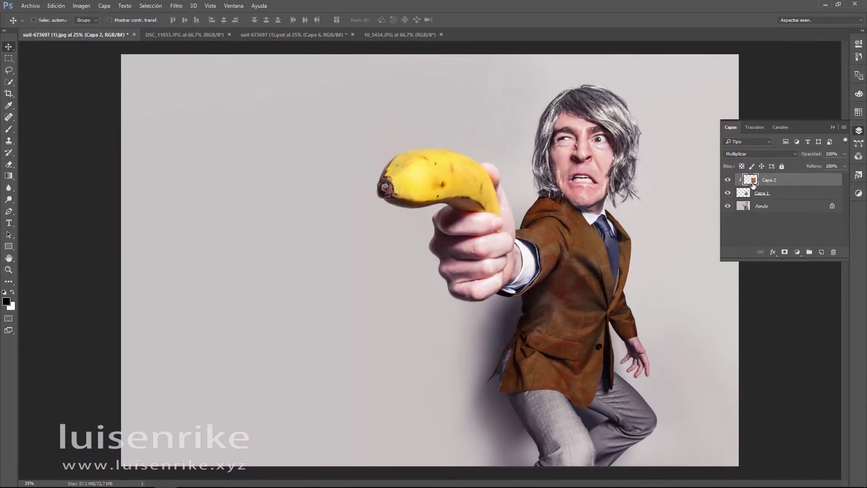
{"action": "left_click", "coordinate": [727, 206]}
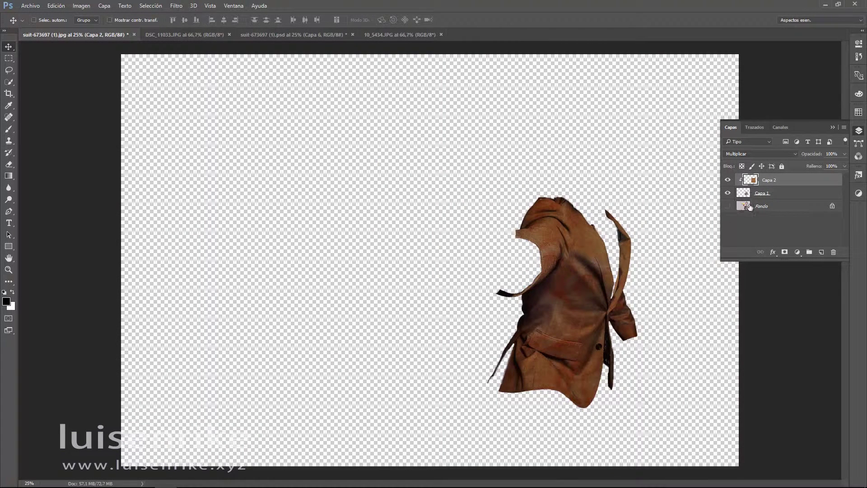
{"action": "left_click", "coordinate": [728, 206]}
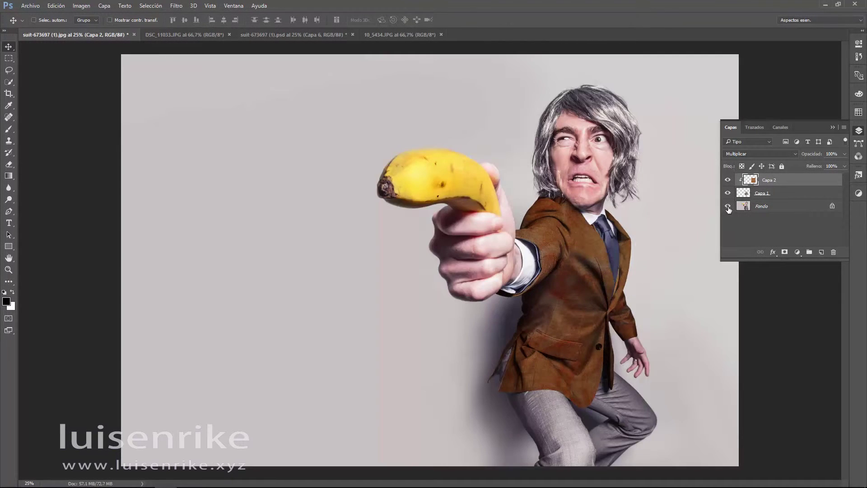
{"action": "left_click", "coordinate": [727, 206]}
On the original photo, Quick-Select both trouser legs, removing the shadow between them
{"action": "left_click", "coordinate": [776, 207]}
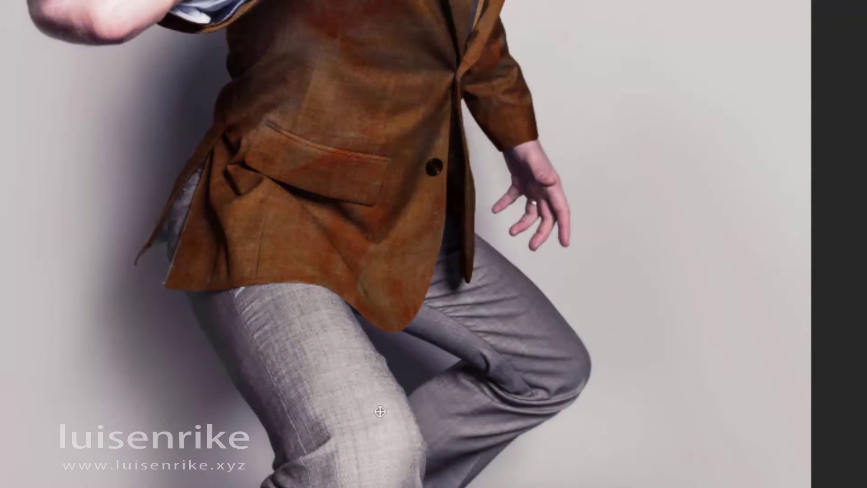
{"action": "mouse_move", "coordinate": [333, 451]}
{"action": "left_mouse_down"}
{"action": "mouse_move", "coordinate": [328, 483]}
{"action": "mouse_move", "coordinate": [290, 466]}
{"action": "mouse_move", "coordinate": [286, 379]}
{"action": "left_mouse_up"}
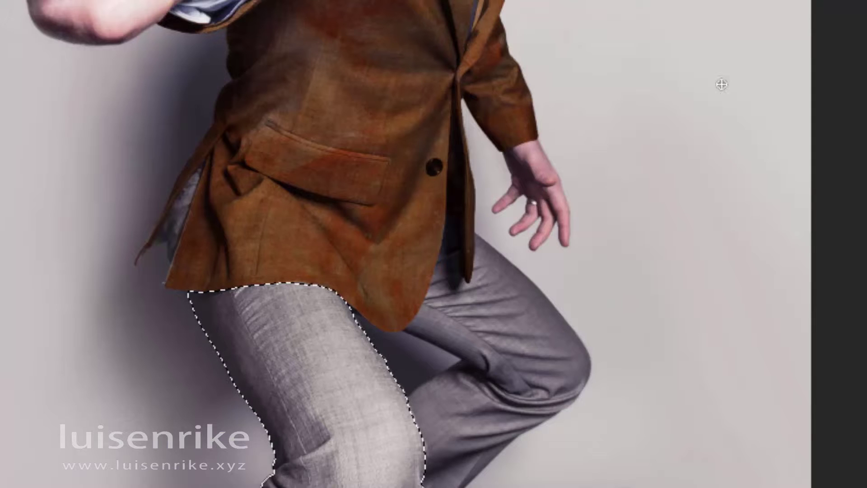
{"action": "mouse_move", "coordinate": [480, 329]}
{"action": "left_mouse_down"}
{"action": "mouse_move", "coordinate": [509, 333]}
{"action": "mouse_move", "coordinate": [504, 393]}
{"action": "mouse_move", "coordinate": [496, 349]}
{"action": "left_mouse_up"}
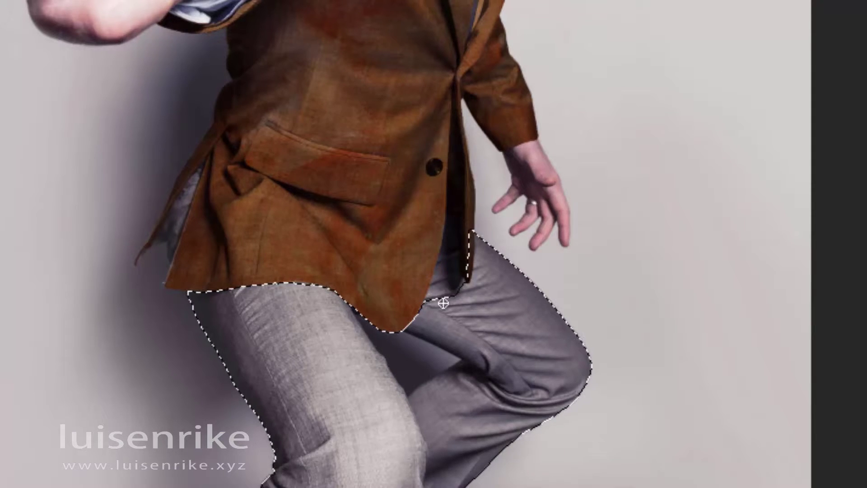
{"action": "left_click_drag", "start_coordinate": [440, 301], "coordinate": [444, 282]}
{"action": "left_click", "coordinate": [445, 281]}
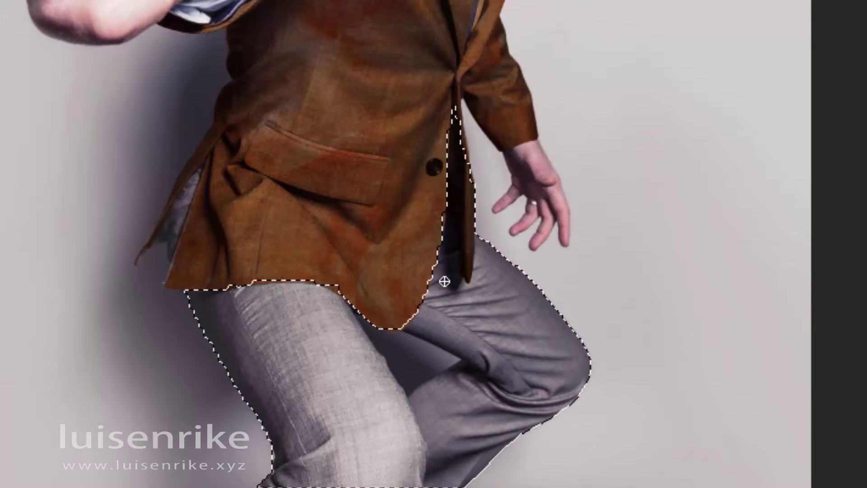
{"action": "left_click", "coordinate": [422, 368], "text": "alt"}
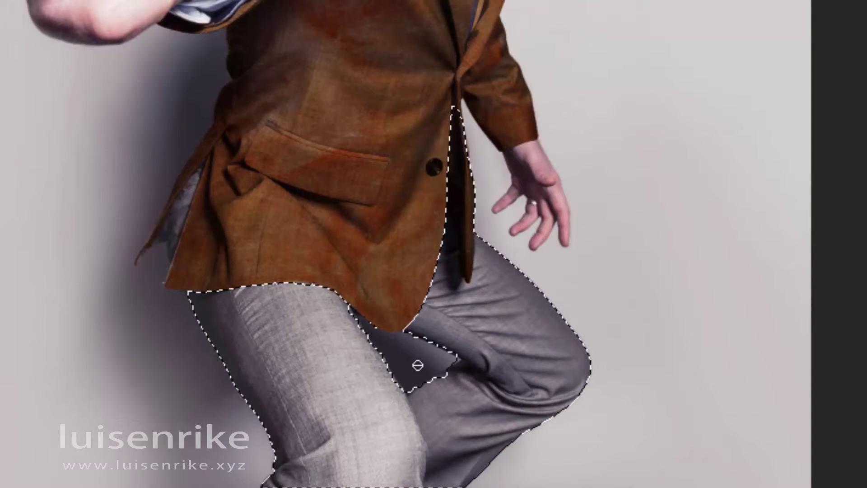
Refine the trouser selection along the jacket hem, left edge and flap, excluding the dark flap strip
{"action": "left_click", "coordinate": [170, 229]}
{"action": "mouse_move", "coordinate": [171, 229]}
{"action": "left_mouse_down"}
{"action": "mouse_move", "coordinate": [195, 182]}
{"action": "mouse_move", "coordinate": [209, 248]}
{"action": "mouse_move", "coordinate": [223, 229]}
{"action": "mouse_move", "coordinate": [230, 256]}
{"action": "left_mouse_up"}
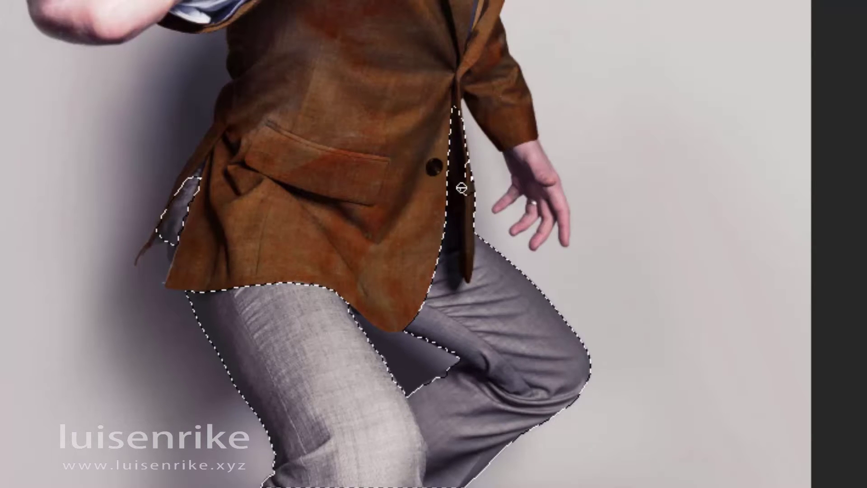
{"action": "left_click_drag", "start_coordinate": [467, 190], "coordinate": [454, 136]}
{"action": "left_click", "coordinate": [453, 134]}
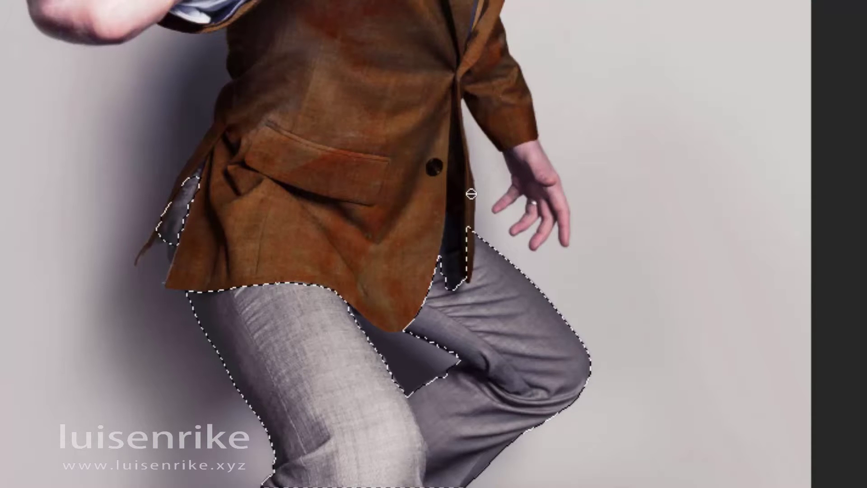
{"action": "left_click_drag", "start_coordinate": [456, 113], "coordinate": [471, 195]}
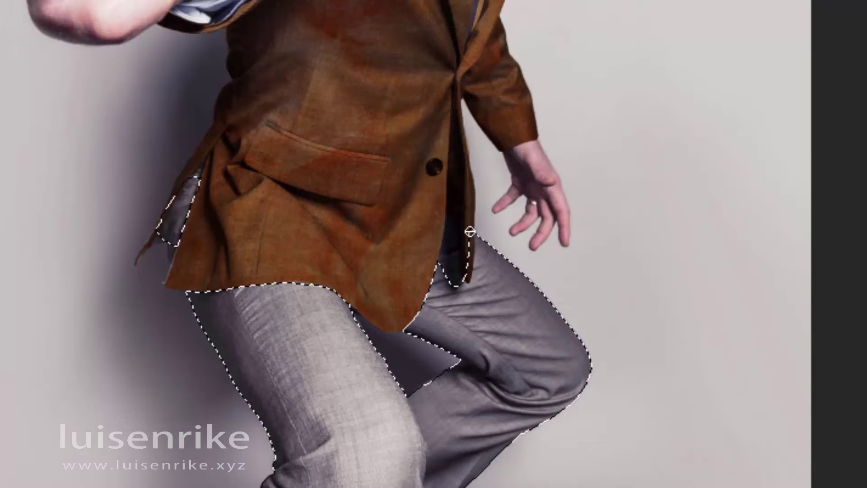
{"action": "left_click_drag", "start_coordinate": [469, 252], "coordinate": [474, 231]}
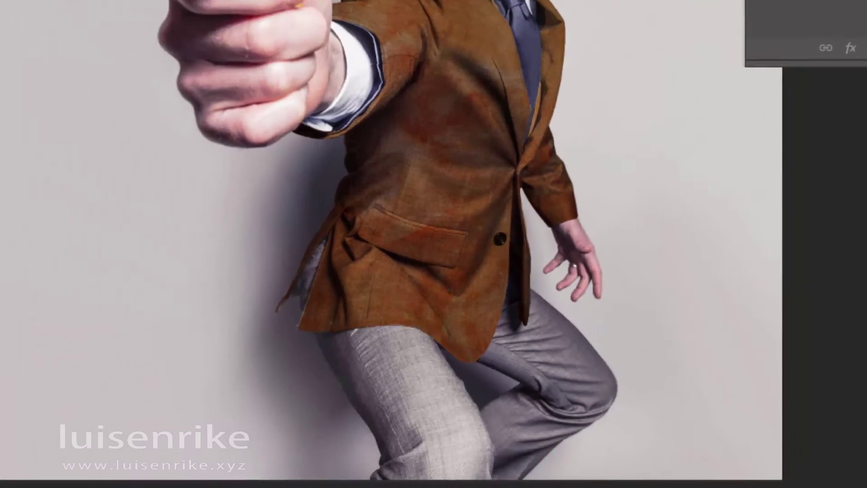
Show the trouser selection as a red Quick Mask and zoom in on the jacket's left hem
{"action": "left_click", "coordinate": [9, 319]}
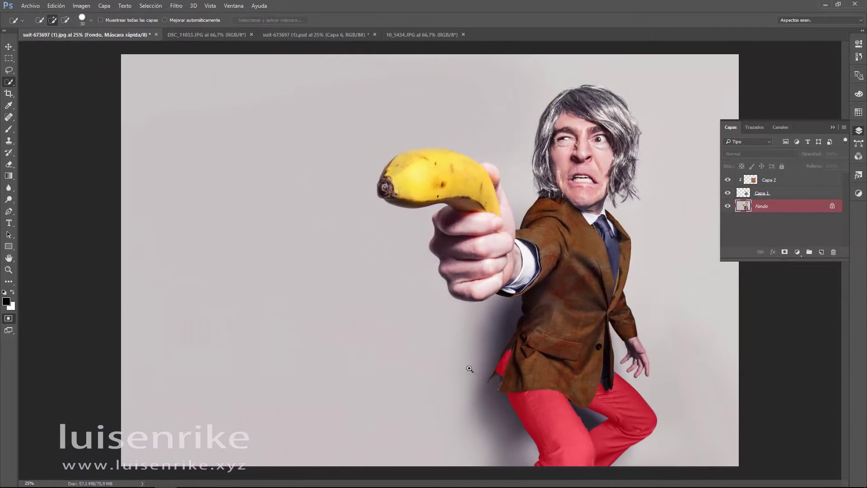
{"action": "left_click_drag", "start_coordinate": [505, 357], "coordinate": [544, 418]}
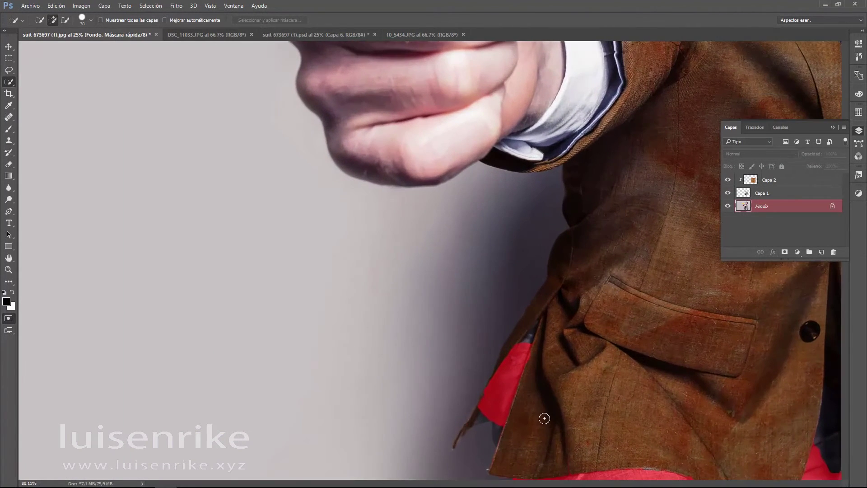
{"action": "scroll", "coordinate": [544, 418], "scroll_direction": "down", "scroll_amount": 1}
{"action": "scroll", "coordinate": [536, 410], "scroll_direction": "down", "scroll_amount": 2}
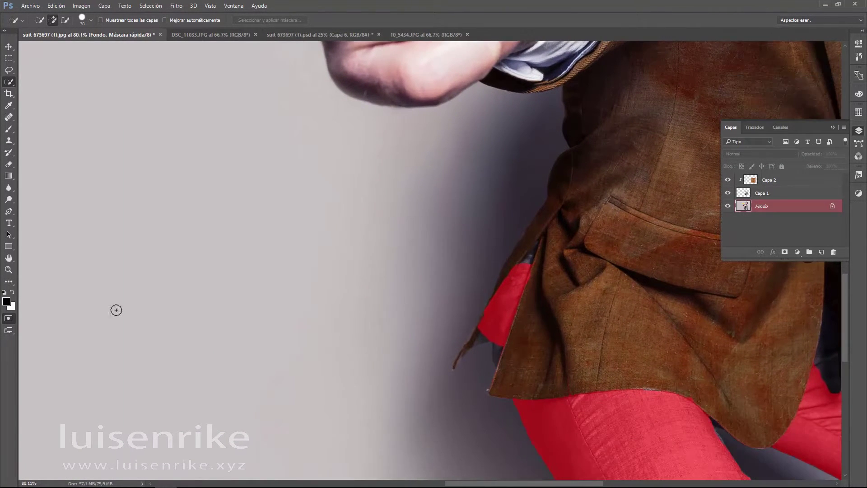
Brush the mask over the dark strip by the jacket, swapping black/white and resizing the brush
{"action": "left_click", "coordinate": [10, 131]}
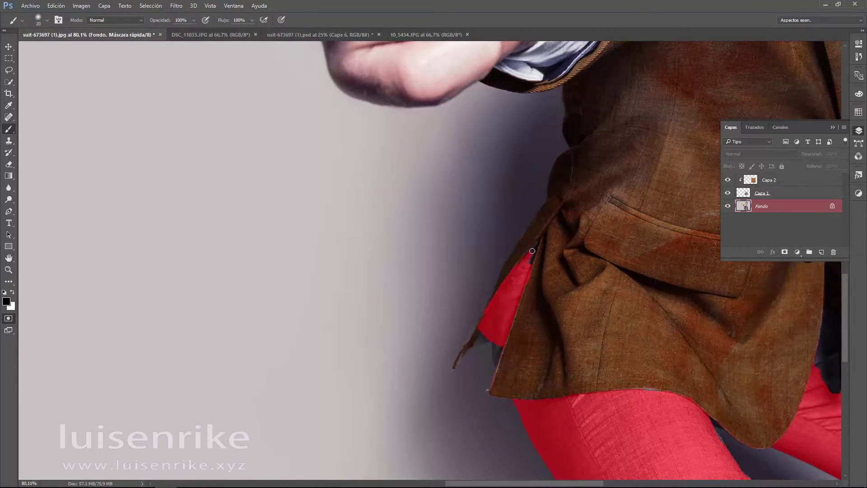
{"action": "left_click_drag", "start_coordinate": [534, 253], "coordinate": [526, 269]}
{"action": "key", "text": "x"}
{"action": "key", "text": "bracketright"}
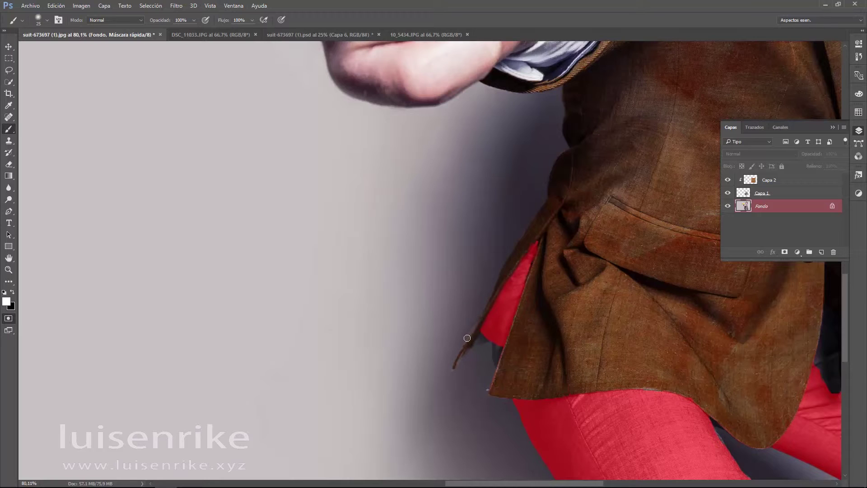
{"action": "key", "text": "x"}
{"action": "key", "text": "bracketleft"}
{"action": "key", "text": "bracketleft"}
{"action": "key", "text": "x"}
{"action": "key", "text": "x"}
{"action": "key", "text": "x"}
{"action": "key", "text": "x"}
Paint the mask into the notch by the jacket edge and trim it along the jacket's lower hem
{"action": "left_click_drag", "start_coordinate": [496, 349], "coordinate": [502, 342]}
{"action": "scroll", "coordinate": [590, 417], "scroll_direction": "down", "scroll_amount": 3}
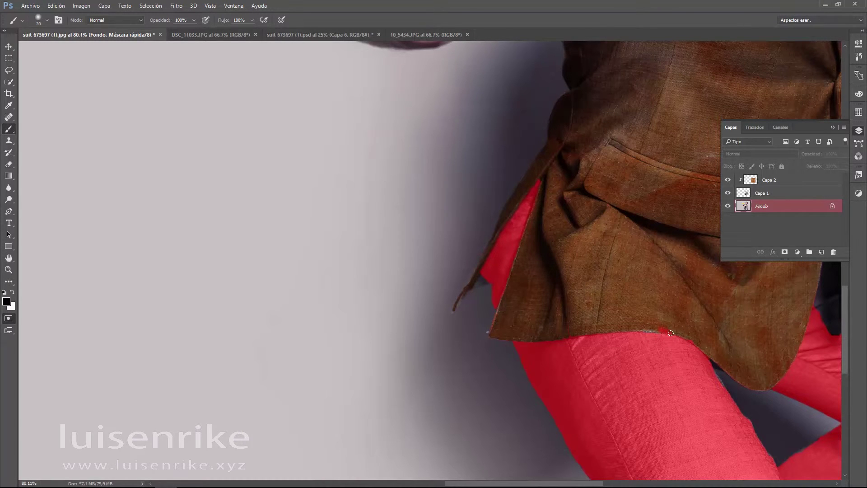
{"action": "key", "text": "x"}
{"action": "left_click_drag", "start_coordinate": [666, 331], "coordinate": [710, 352]}
{"action": "key", "text": "x"}
{"action": "scroll", "coordinate": [721, 386], "scroll_direction": "down", "scroll_amount": 1}
{"action": "scroll", "coordinate": [720, 386], "scroll_direction": "down", "scroll_amount": 3}
{"action": "scroll", "coordinate": [718, 387], "scroll_direction": "down", "scroll_amount": 4}
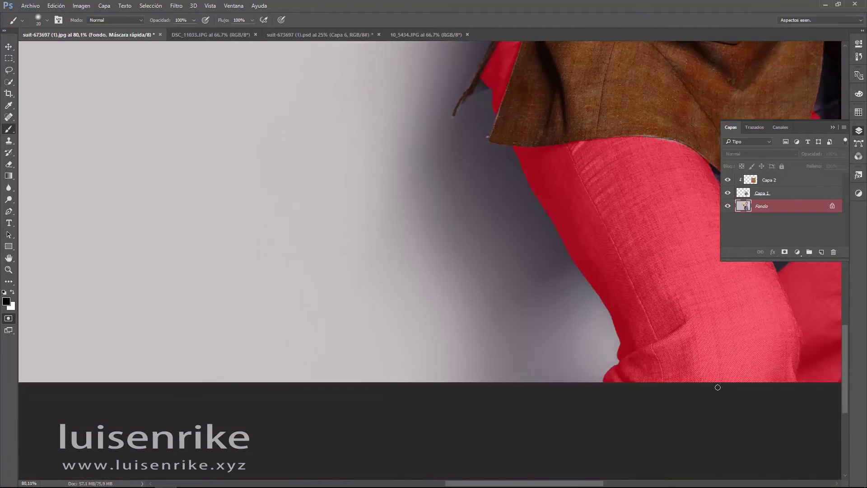
{"action": "scroll", "coordinate": [723, 379], "scroll_direction": "up", "scroll_amount": 2}
{"action": "scroll", "coordinate": [723, 379], "scroll_direction": "right", "scroll_amount": 5}
{"action": "scroll", "coordinate": [600, 389], "scroll_direction": "right", "scroll_amount": 4}
{"action": "scroll", "coordinate": [601, 389], "scroll_direction": "up", "scroll_amount": 1}
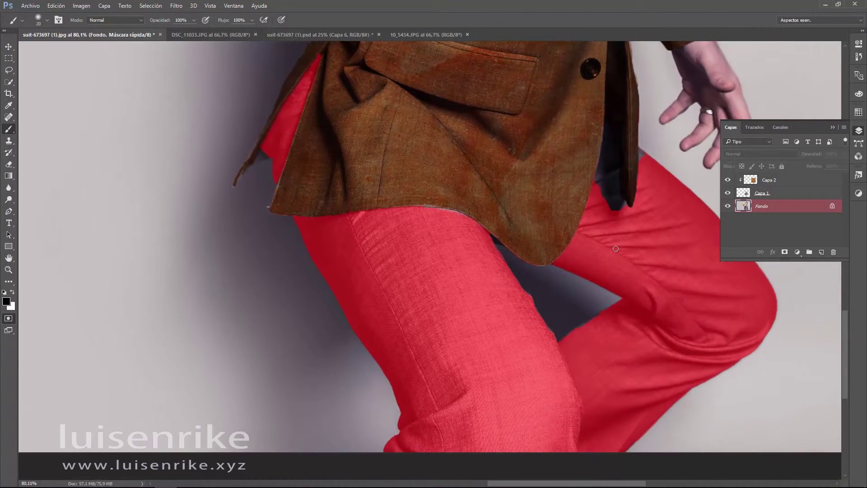
Paint the mask over the dark gap and smudge beside the jacket front with a 30 brush
{"action": "left_click_drag", "start_coordinate": [644, 242], "coordinate": [631, 294]}
{"action": "scroll", "coordinate": [631, 295], "scroll_direction": "up", "scroll_amount": 1}
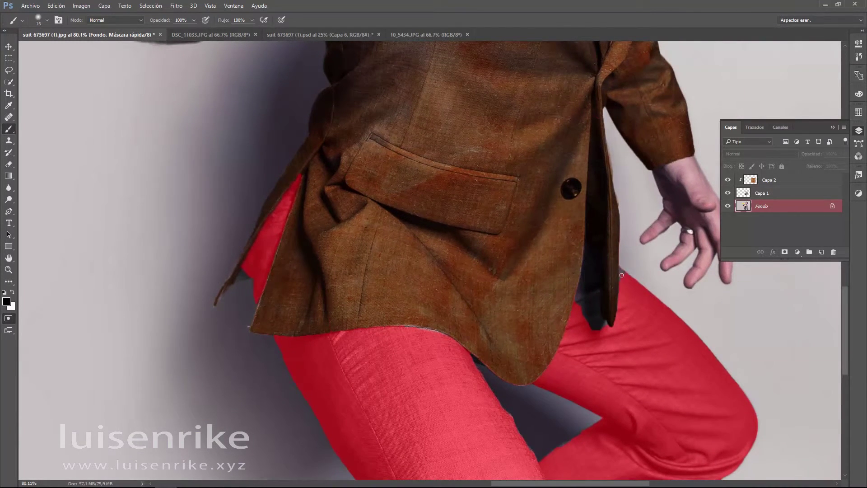
{"action": "key", "text": "bracketleft"}
{"action": "key", "text": "bracketleft"}
{"action": "key", "text": "bracketright"}
{"action": "key", "text": "bracketright"}
{"action": "mouse_move", "coordinate": [586, 291]}
{"action": "left_mouse_down"}
{"action": "mouse_move", "coordinate": [589, 271]}
{"action": "mouse_move", "coordinate": [580, 292]}
{"action": "mouse_move", "coordinate": [586, 325]}
{"action": "mouse_move", "coordinate": [603, 325]}
{"action": "mouse_move", "coordinate": [600, 287]}
{"action": "mouse_move", "coordinate": [601, 314]}
{"action": "left_mouse_up"}
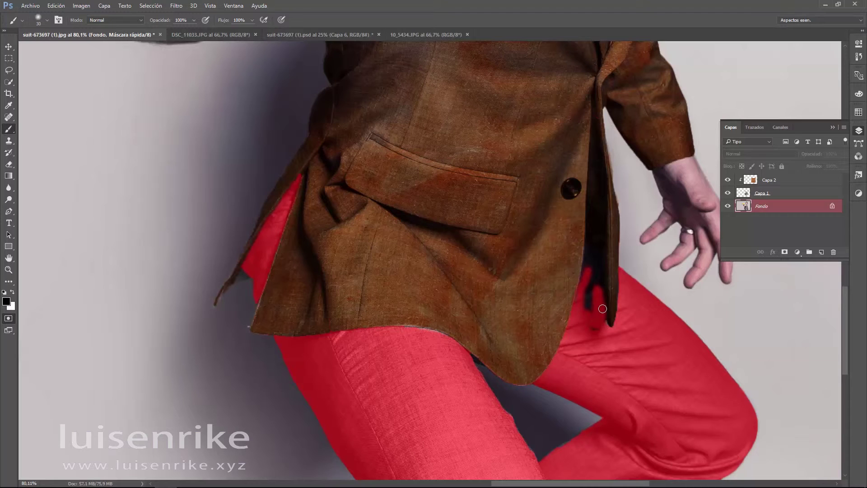
{"action": "left_click", "coordinate": [592, 333]}
{"action": "mouse_move", "coordinate": [599, 221]}
{"action": "left_mouse_down"}
{"action": "mouse_move", "coordinate": [599, 289]}
{"action": "mouse_move", "coordinate": [584, 309]}
{"action": "left_mouse_up"}
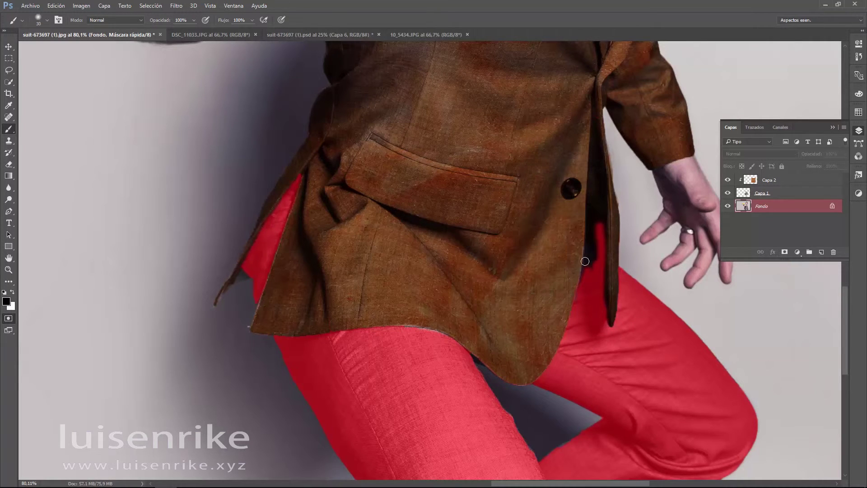
{"action": "mouse_move", "coordinate": [591, 226]}
{"action": "left_mouse_down"}
{"action": "mouse_move", "coordinate": [583, 270]}
{"action": "mouse_move", "coordinate": [596, 230]}
{"action": "mouse_move", "coordinate": [596, 243]}
{"action": "left_mouse_up"}
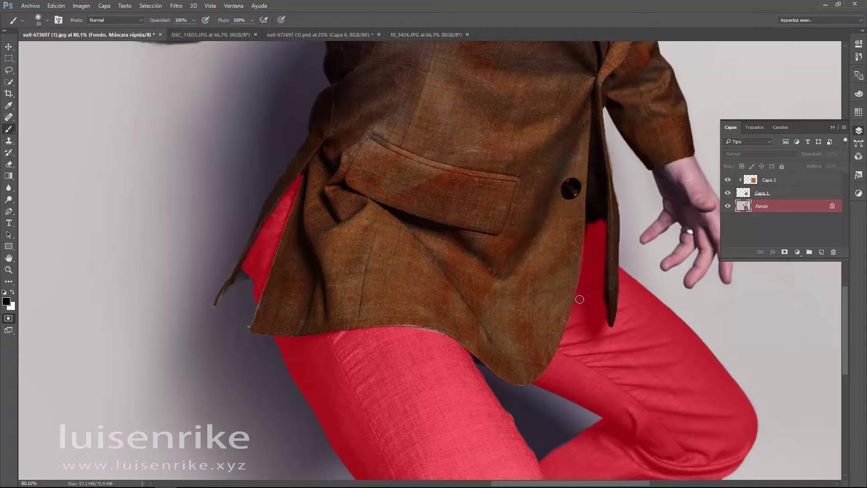
Zoom out to the whole image and exit Quick Mask to get the trouser selection
{"action": "key", "text": "x"}
{"action": "key", "text": "x"}
{"action": "key", "text": "x"}
{"action": "key", "text": "x"}
{"action": "key", "text": "ctrl+minus"}
{"action": "key", "text": "ctrl+minus"}
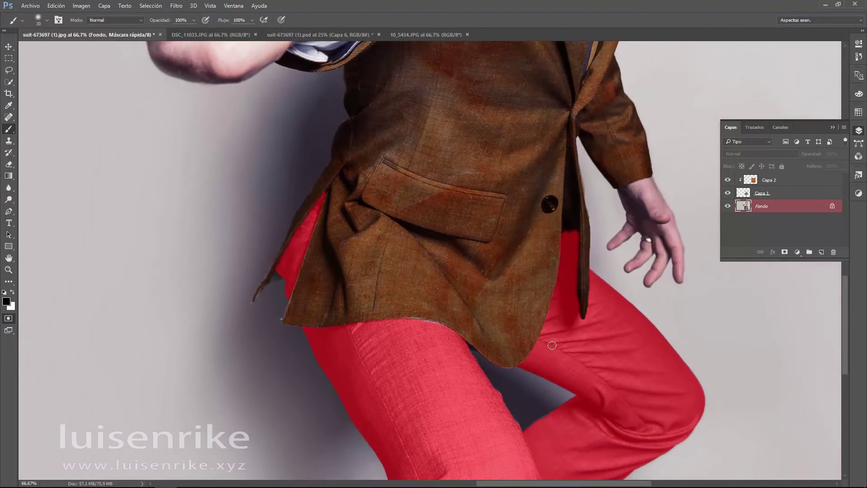
{"action": "key", "text": "ctrl+minus"}
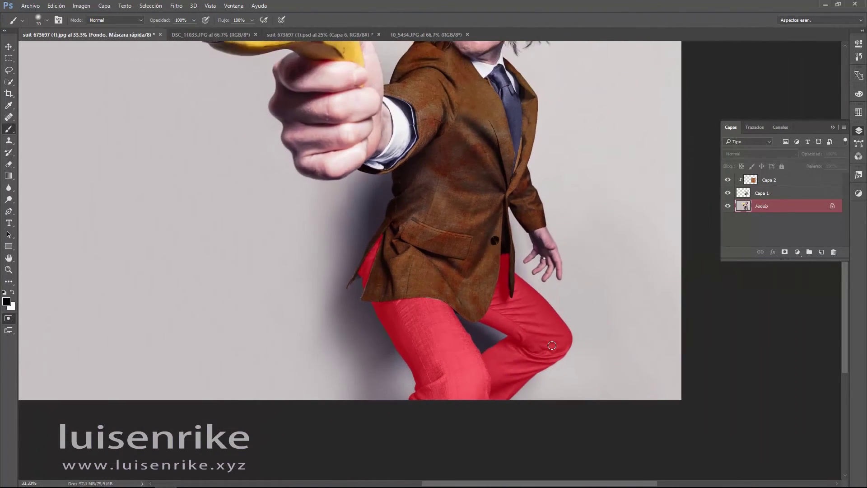
{"action": "key", "text": "ctrl+minus"}
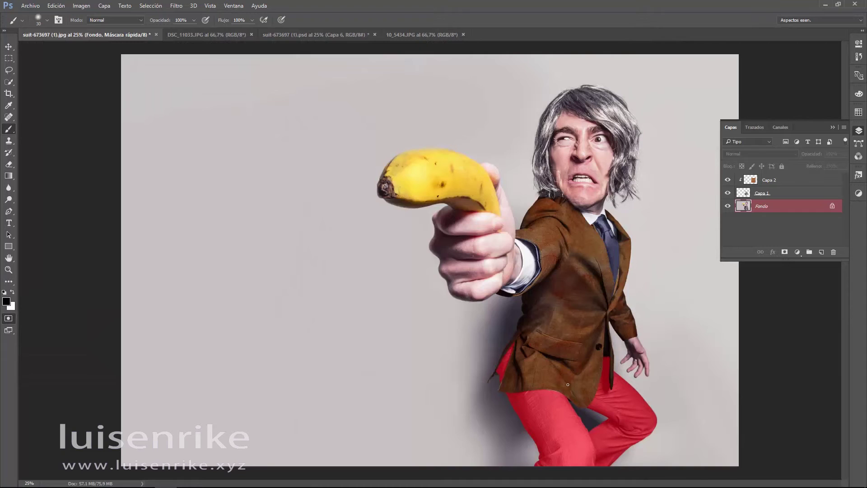
{"action": "left_click", "coordinate": [8, 319]}
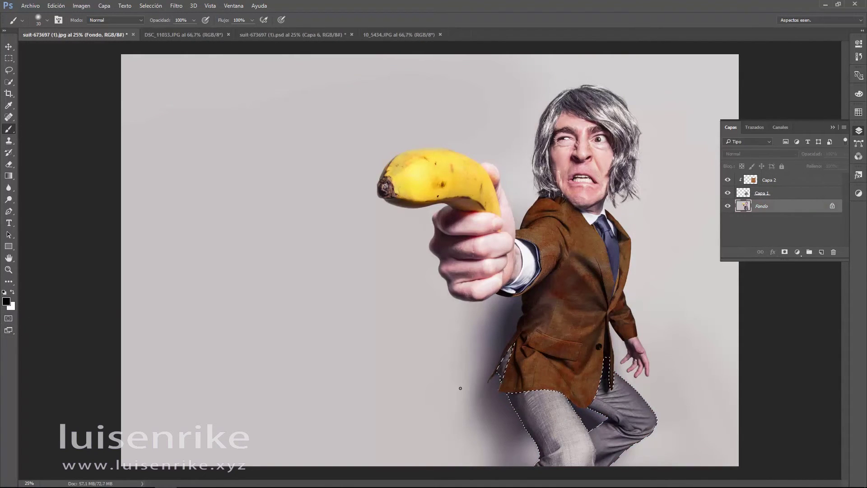
{"action": "left_click", "coordinate": [8, 69]}
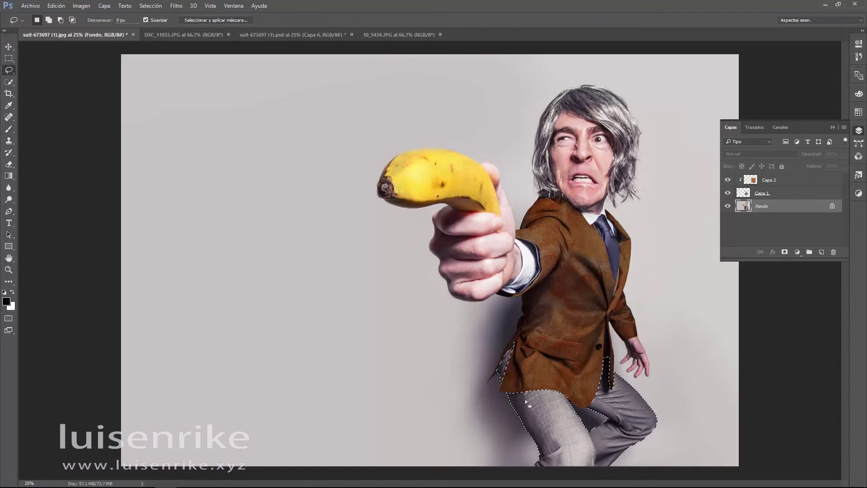
Create Capa 3 from the trouser selection with Capa vía copiar, then glance at the document tabs
{"action": "right_click", "coordinate": [560, 411]}
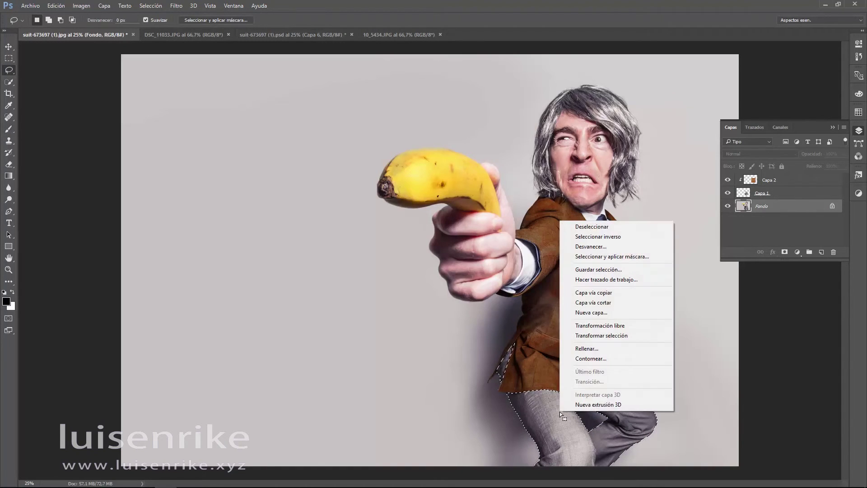
{"action": "left_click", "coordinate": [596, 294]}
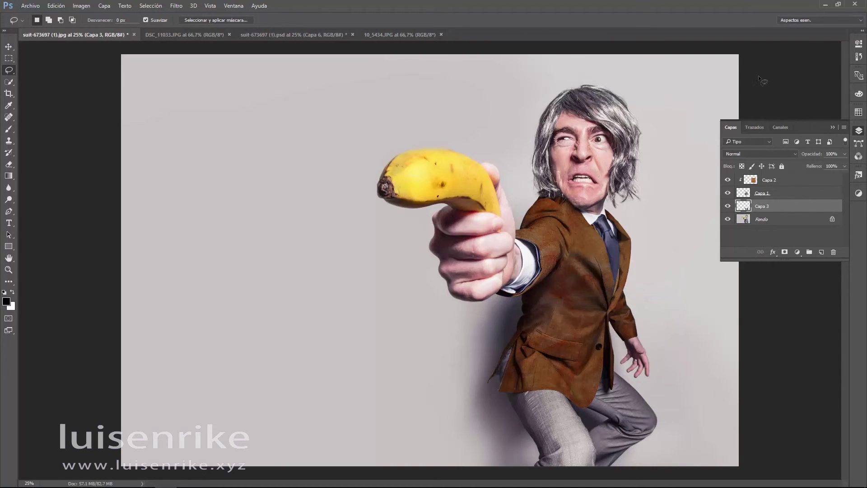
{"action": "left_click", "coordinate": [300, 35]}
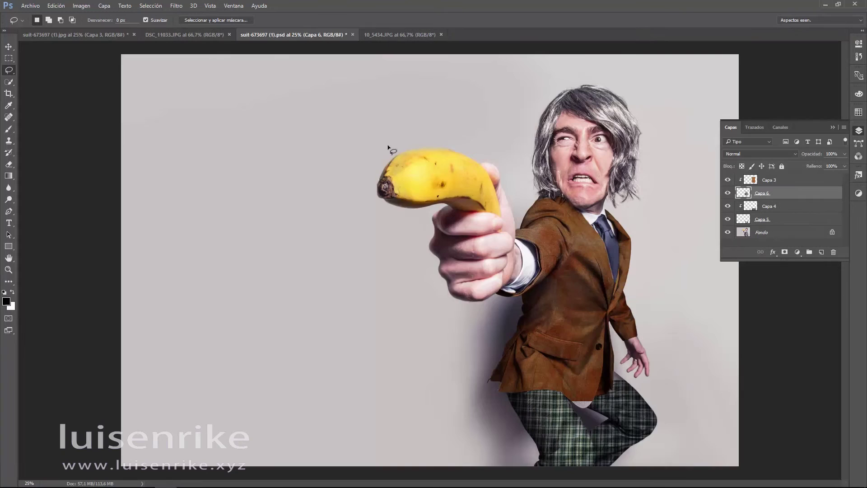
{"action": "left_click", "coordinate": [204, 35]}
{"action": "left_click", "coordinate": [115, 35]}
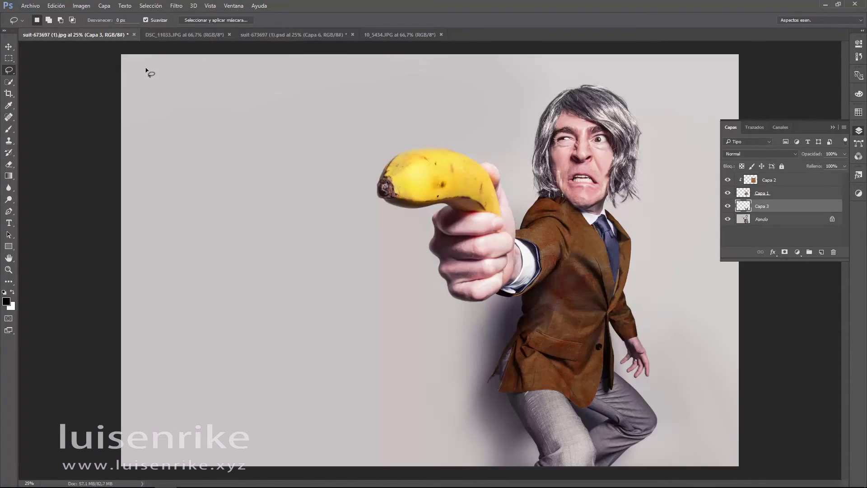
Select all of the plaid fabric 10_5434.JPG and carry it over, deleting the stray paste
{"action": "left_click", "coordinate": [397, 34]}
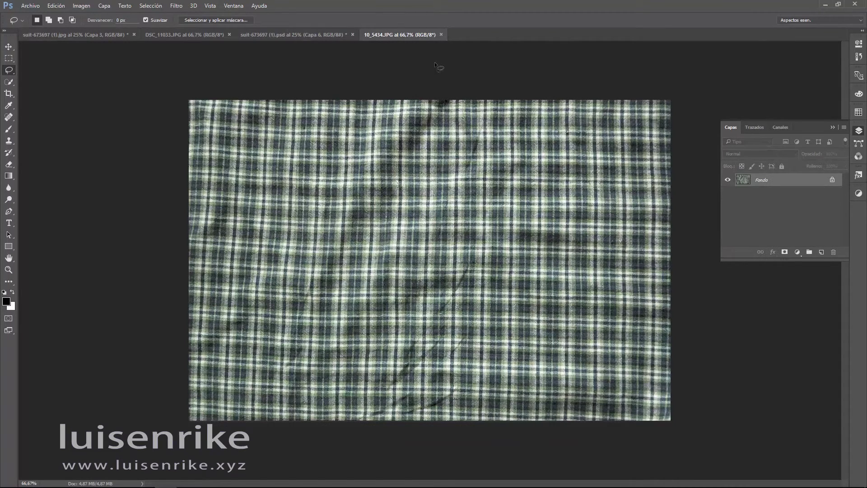
{"action": "key", "text": "ctrl+a"}
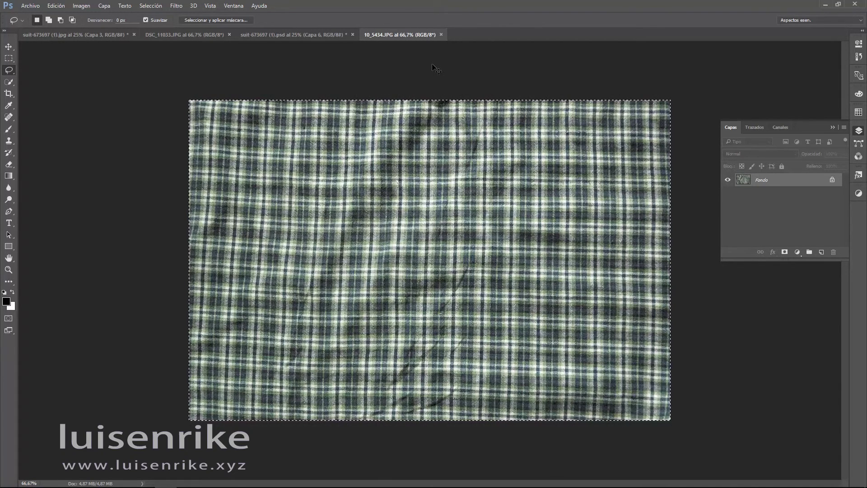
{"action": "mouse_move", "coordinate": [435, 68]}
{"action": "left_mouse_down"}
{"action": "mouse_move", "coordinate": [273, 36]}
{"action": "mouse_move", "coordinate": [393, 136]}
{"action": "left_mouse_up"}
{"action": "key", "text": "ctrl+alt+g"}
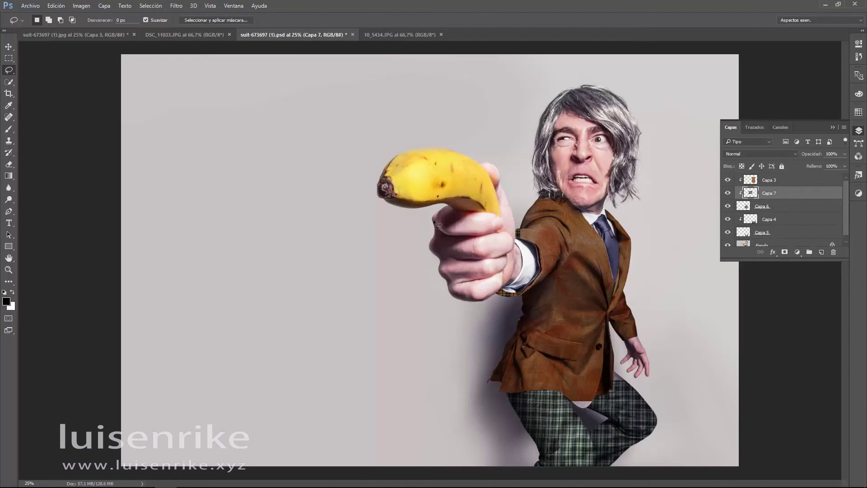
{"action": "key", "text": "Delete"}
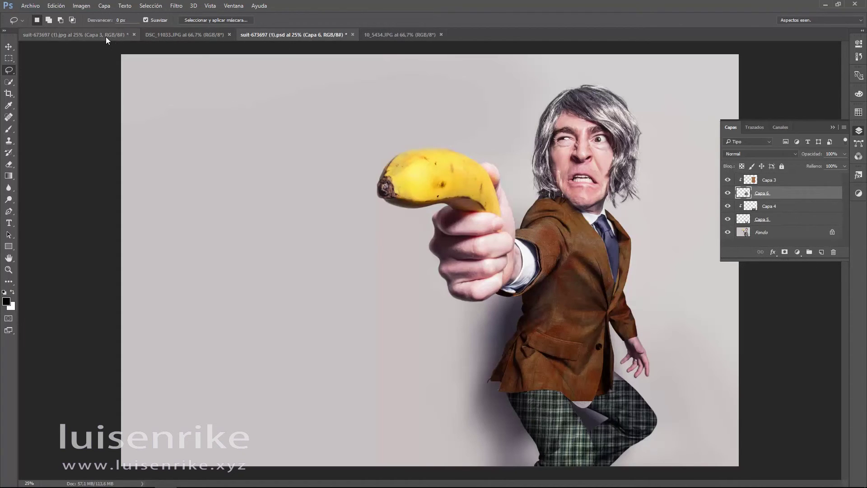
Paste the plaid into the grey-trouser photo as Capa 4 and move it over the trousers
{"action": "left_click", "coordinate": [107, 36]}
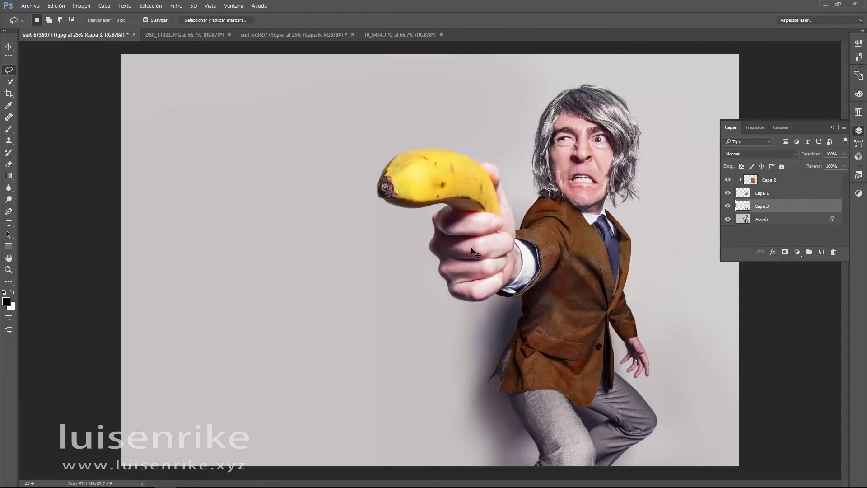
{"action": "key", "text": "ctrl+v"}
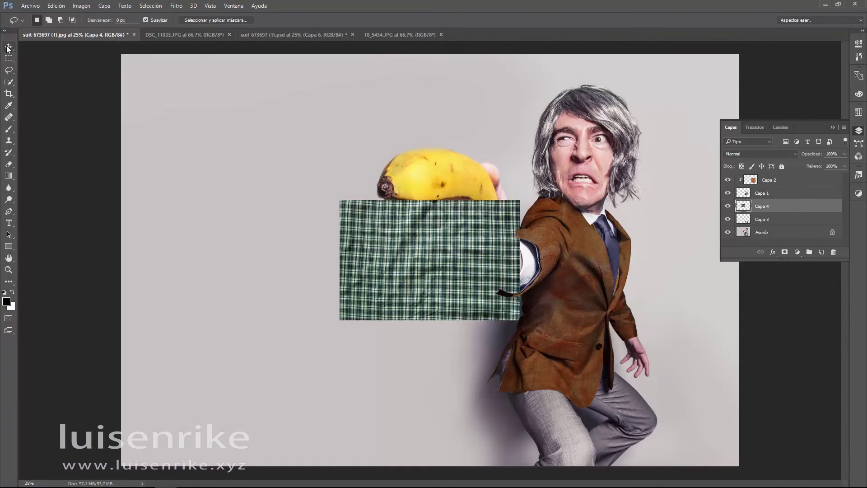
{"action": "left_click", "coordinate": [8, 47]}
{"action": "left_click_drag", "start_coordinate": [442, 279], "coordinate": [591, 422]}
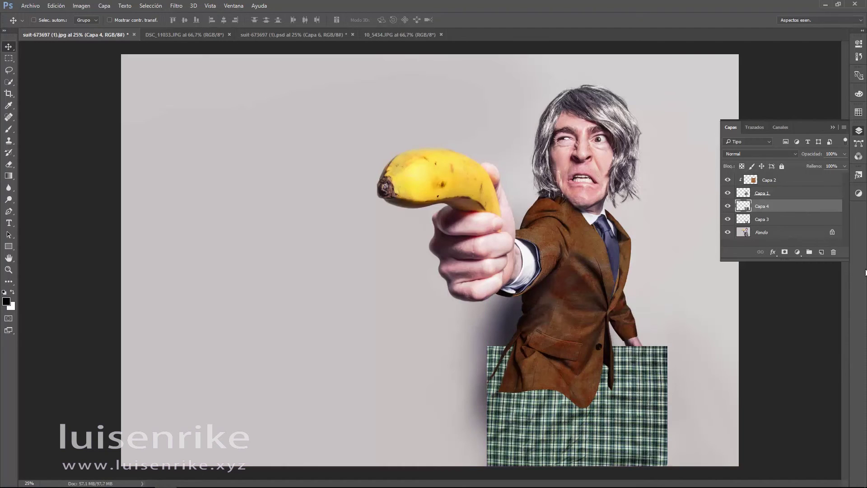
Set the plaid Capa 4 to Multiplicar and clip it to the trouser layer Capa 3
{"action": "left_click", "coordinate": [740, 154]}
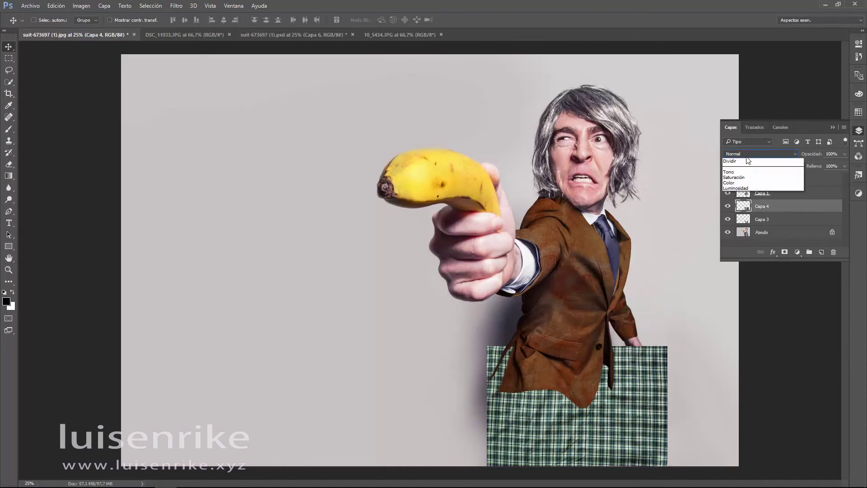
{"action": "left_click", "coordinate": [747, 183]}
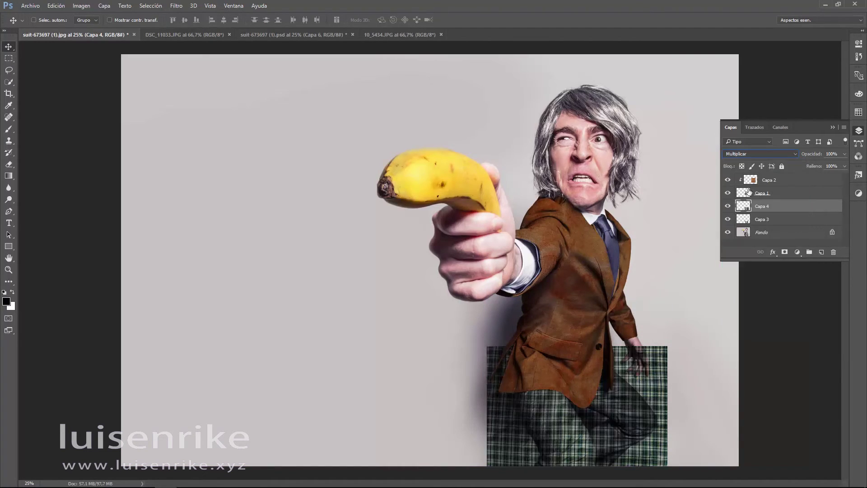
{"action": "left_click_drag", "start_coordinate": [751, 196], "coordinate": [763, 209]}
{"action": "left_click", "coordinate": [763, 211], "text": "alt"}
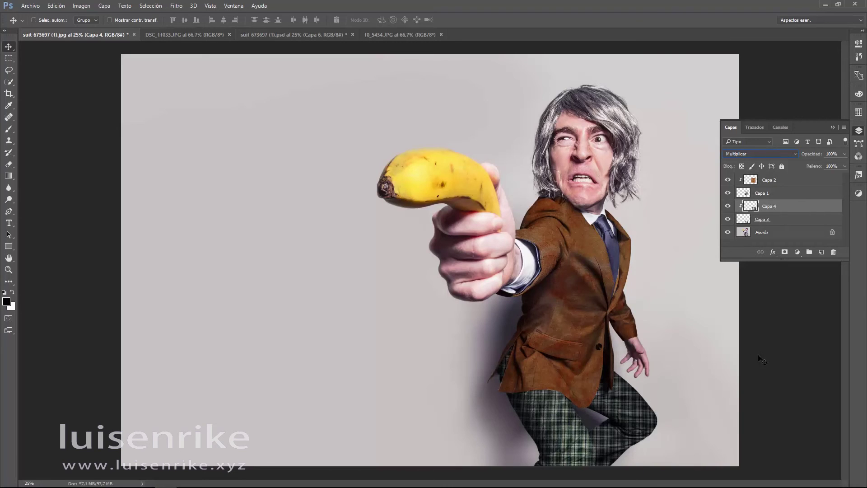
Try Oscurecer on the jacket texture Capa 2, then return it to Multiplicar
{"action": "left_click", "coordinate": [784, 155]}
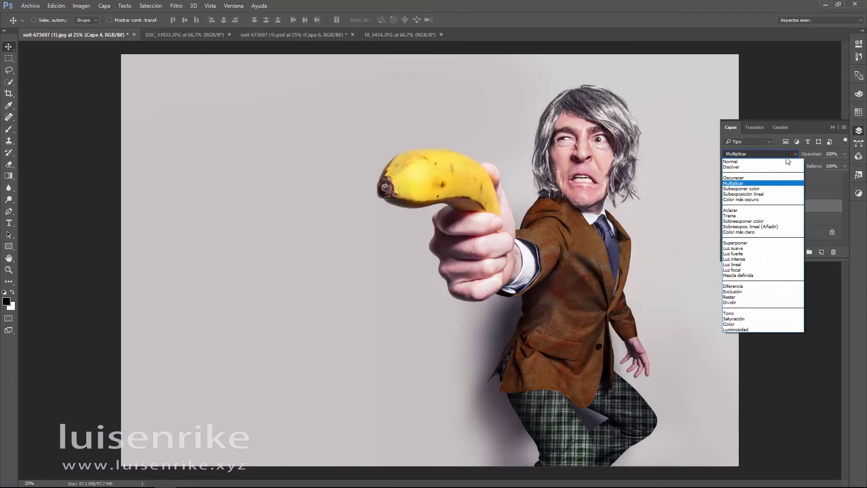
{"action": "left_click", "coordinate": [781, 181]}
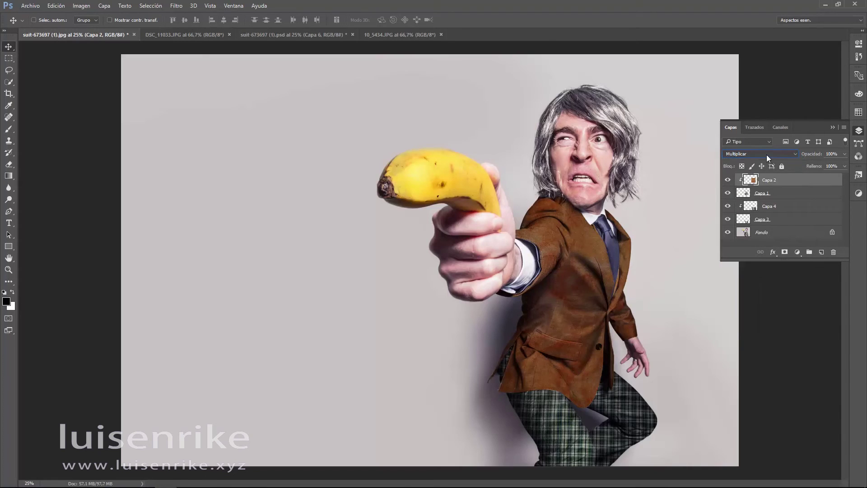
{"action": "left_click", "coordinate": [766, 154]}
{"action": "left_click", "coordinate": [765, 178]}
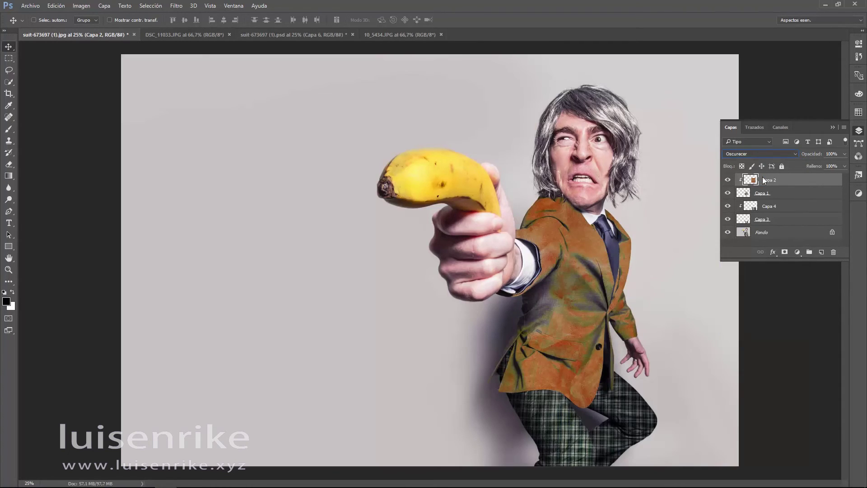
{"action": "left_click", "coordinate": [742, 155]}
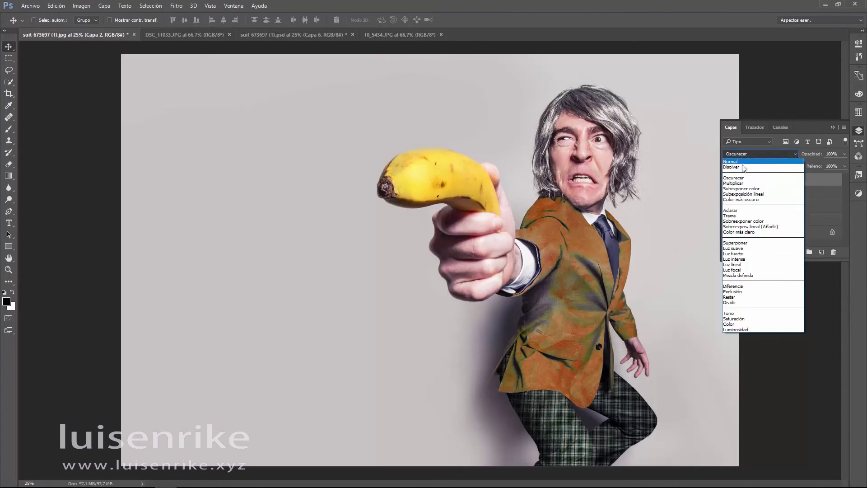
{"action": "left_click", "coordinate": [745, 180]}
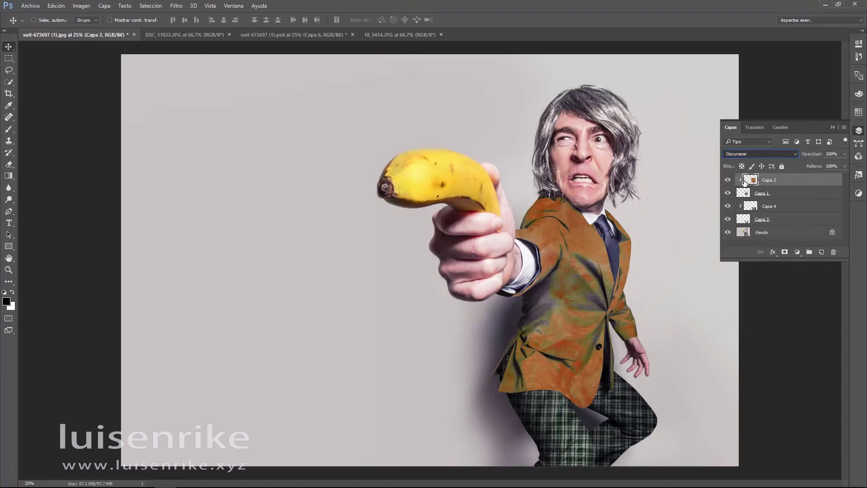
{"action": "key", "text": "Down"}
Change the plaid trouser layer's blend mode to Disolver
{"action": "left_click", "coordinate": [775, 209]}
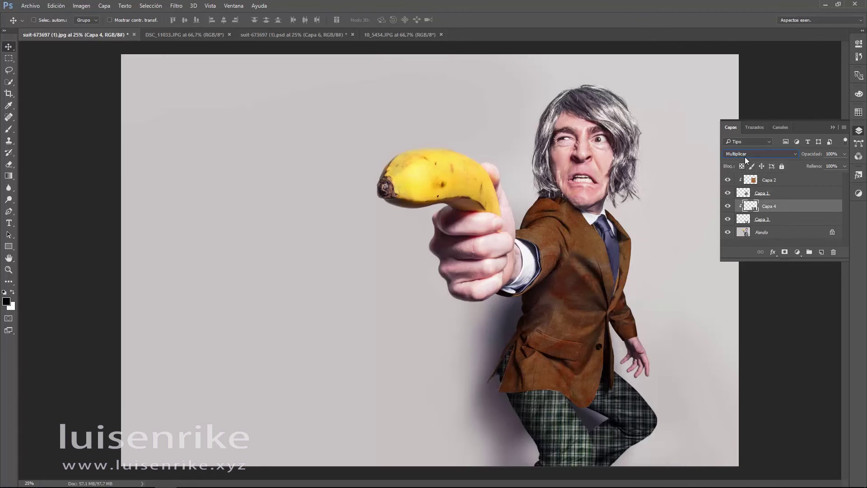
{"action": "scroll", "coordinate": [744, 156], "scroll_direction": "up", "scroll_amount": 1}
{"action": "left_click", "coordinate": [744, 156]}
{"action": "left_click", "coordinate": [747, 168]}
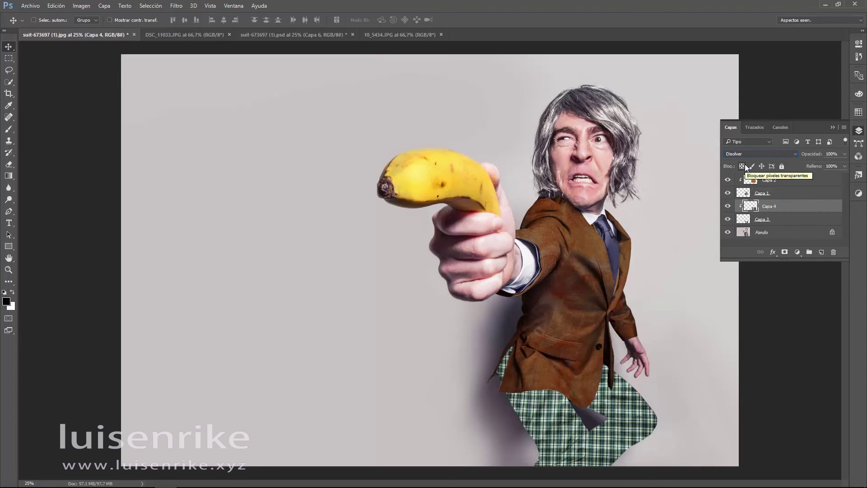
Preview blend modes from Oscurecer through Saturación on the Capa 4 plaid trousers
{"action": "key", "text": "Down"}
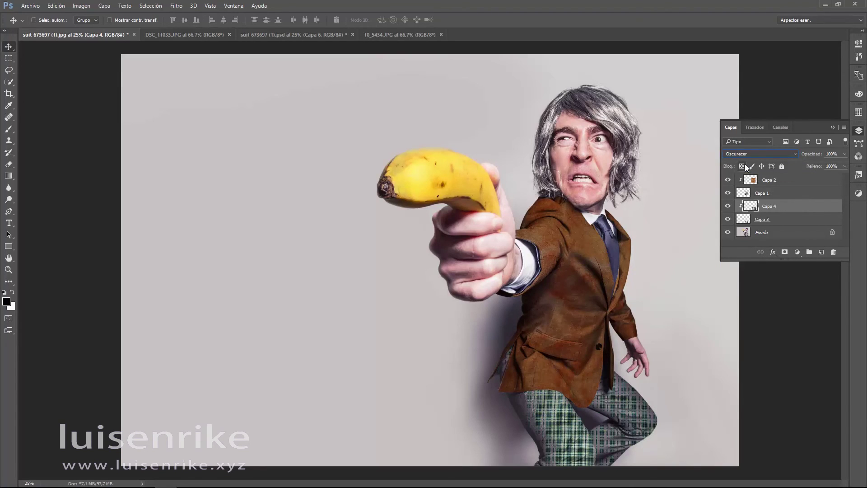
{"action": "key", "text": "Down"}
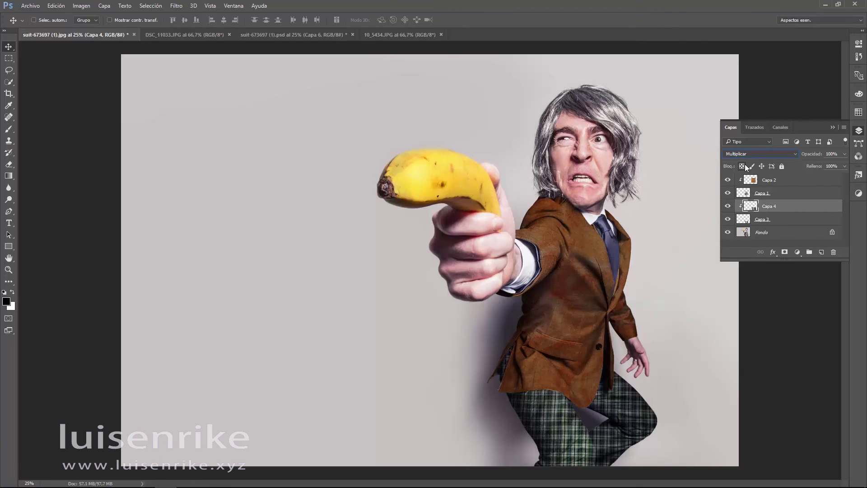
{"action": "key", "text": "Down"}
{"action": "key", "text": "Down"}
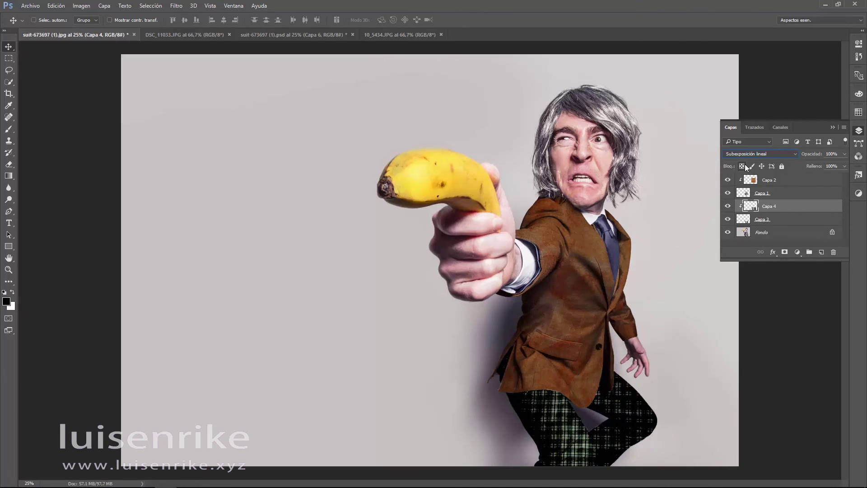
{"action": "key", "text": "Down"}
{"action": "key", "text": "Down"}
{"action": "key", "text": "Down"}
{"action": "key", "text": "Down"}
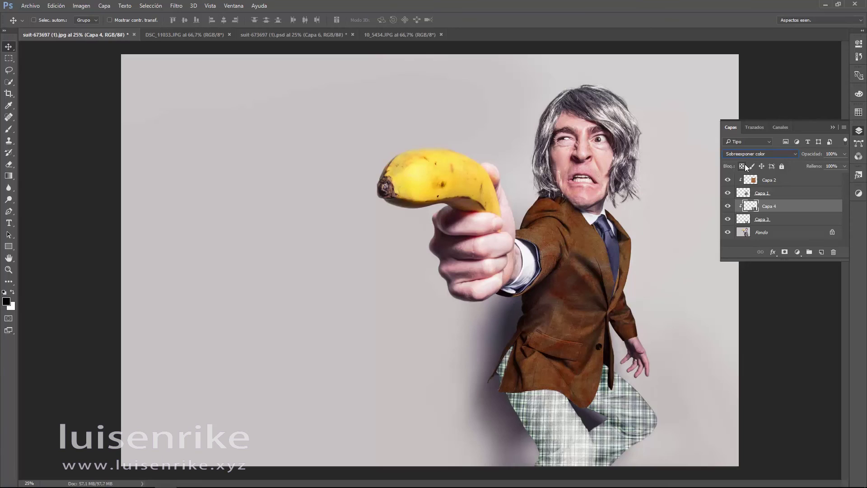
{"action": "key", "text": "Down"}
{"action": "key", "text": "Down"}
{"action": "key", "text": "Down"}
{"action": "key", "text": "Down"}
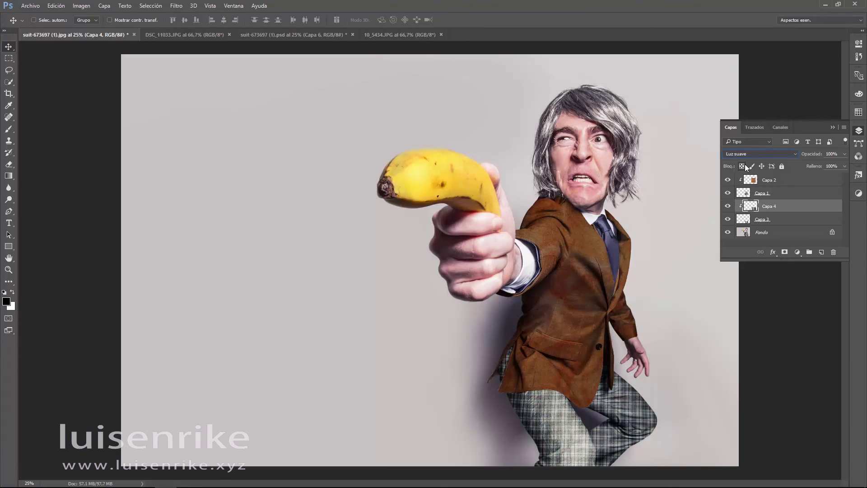
{"action": "key", "text": "Up"}
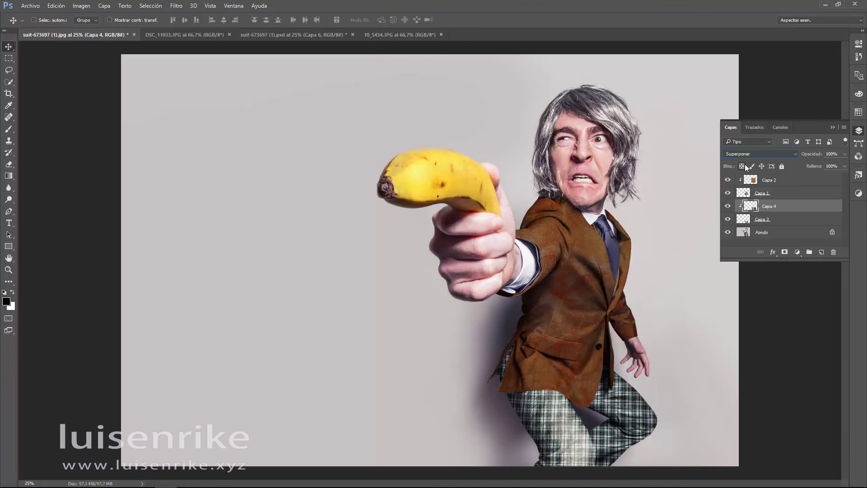
{"action": "key", "text": "Down"}
{"action": "key", "text": "Down"}
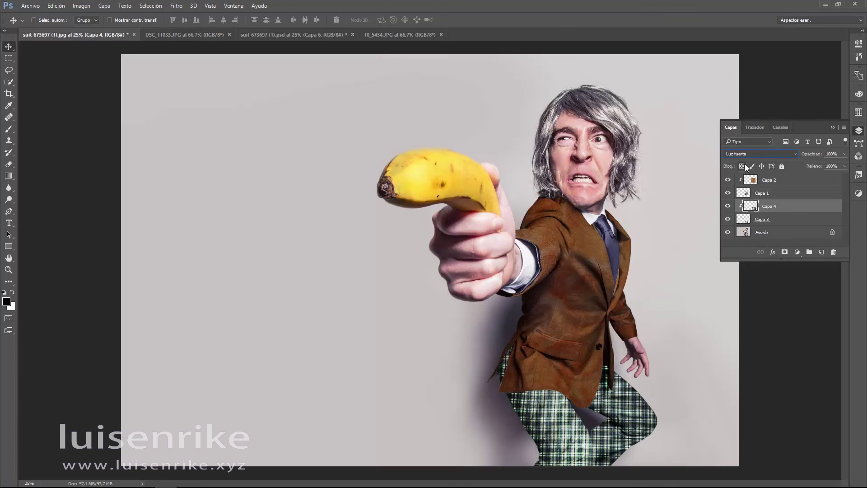
{"action": "key", "text": "Down"}
{"action": "key", "text": "Down"}
{"action": "key", "text": "Down"}
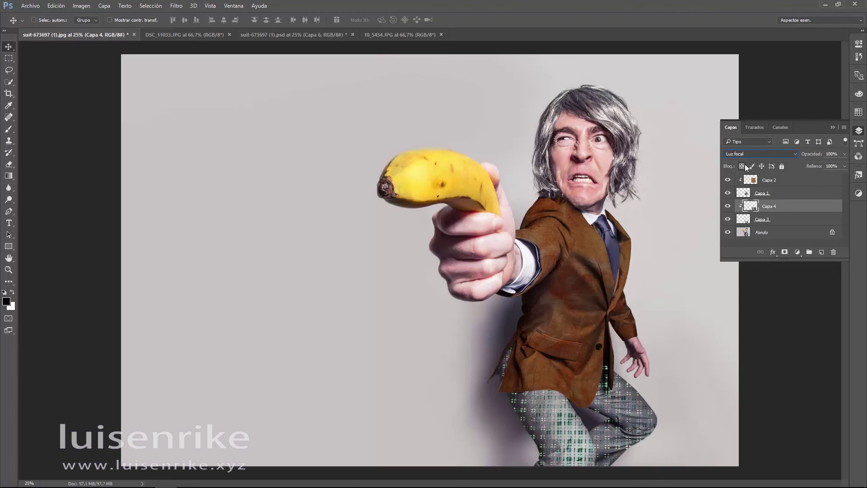
{"action": "key", "text": "Down"}
{"action": "key", "text": "Down"}
{"action": "key", "text": "Down"}
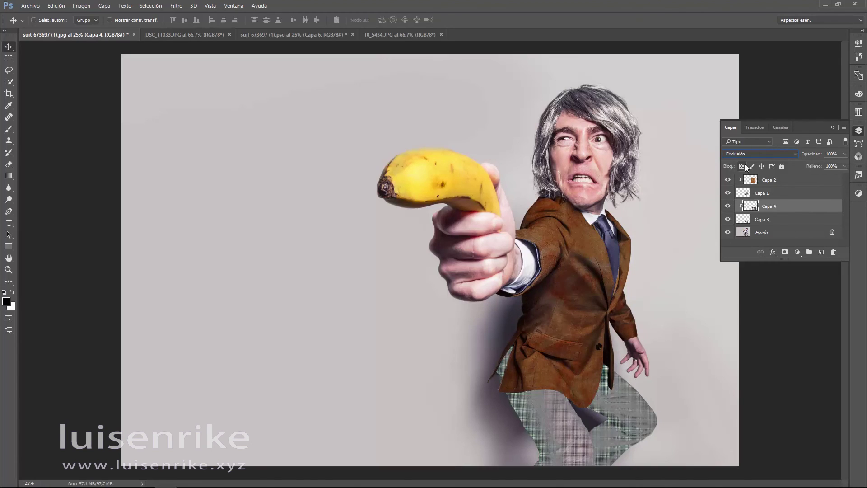
{"action": "key", "text": "Down"}
{"action": "key", "text": "Down"}
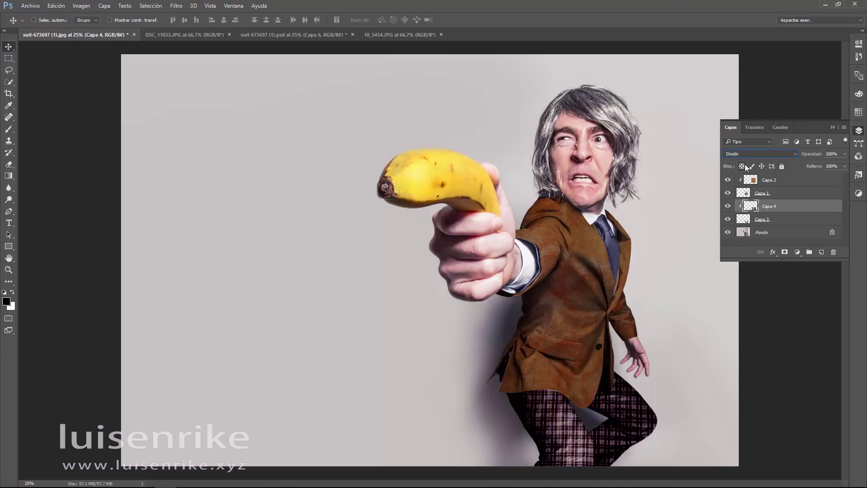
{"action": "key", "text": "Down"}
{"action": "key", "text": "Down"}
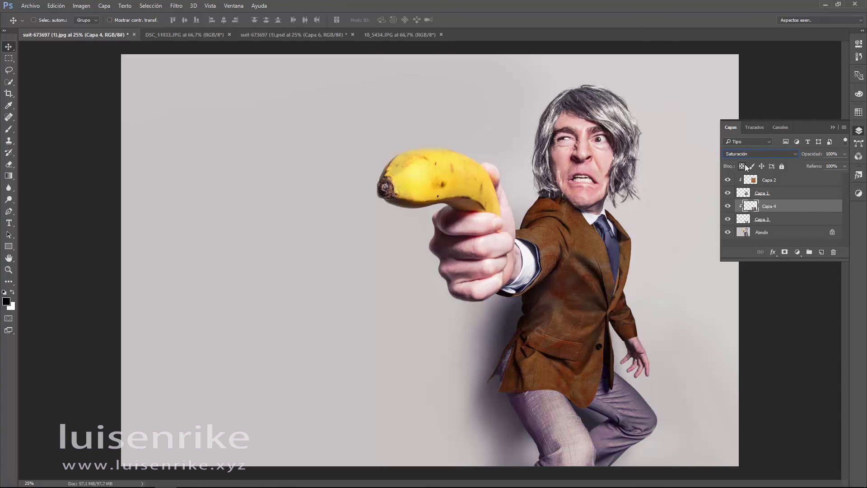
{"action": "key", "text": "Down"}
{"action": "key", "text": "Down"}
Step back through Luz lineal and Trama, settling on Multiplicar for Capa 4
{"action": "key", "text": "Up"}
{"action": "key", "text": "Up"}
{"action": "key", "text": "Up"}
{"action": "key", "text": "Up"}
{"action": "key", "text": "Up"}
{"action": "key", "text": "Up"}
{"action": "key", "text": "Up"}
{"action": "key", "text": "Up"}
{"action": "key", "text": "Up"}
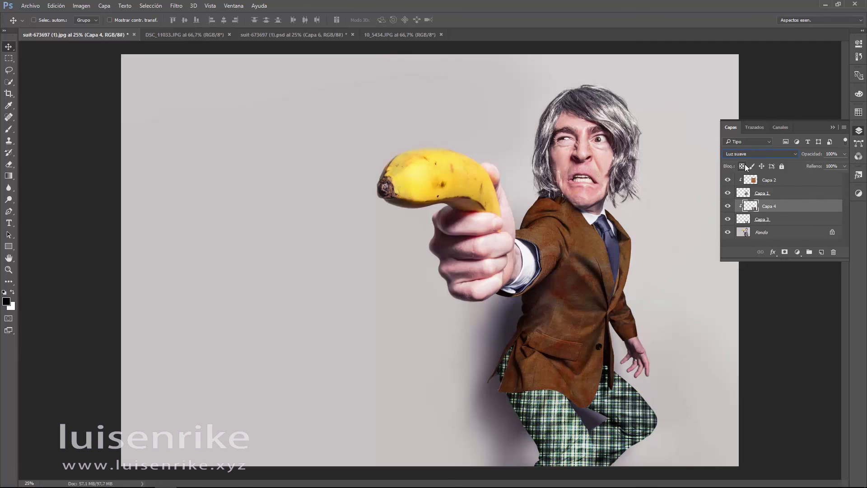
{"action": "key", "text": "Up"}
{"action": "key", "text": "Up"}
{"action": "key", "text": "Up"}
{"action": "key", "text": "Up"}
{"action": "key", "text": "Up"}
{"action": "key", "text": "Up"}
{"action": "key", "text": "Up"}
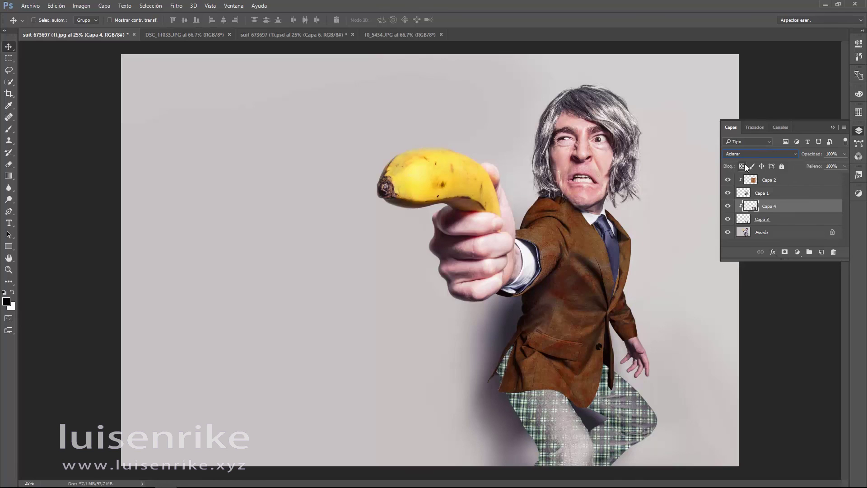
{"action": "key", "text": "Up"}
{"action": "key", "text": "Up"}
{"action": "key", "text": "Up"}
{"action": "key", "text": "Up"}
{"action": "key", "text": "Up"}
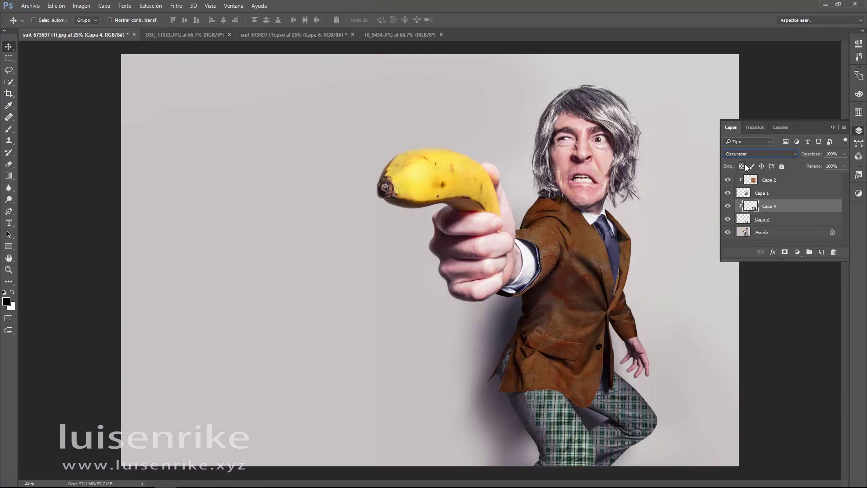
{"action": "key", "text": "Up"}
{"action": "key", "text": "Down"}
{"action": "key", "text": "Down"}
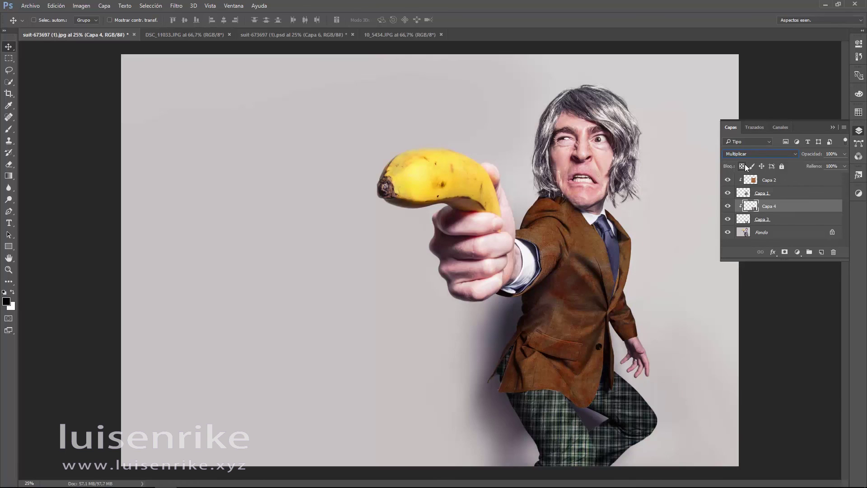